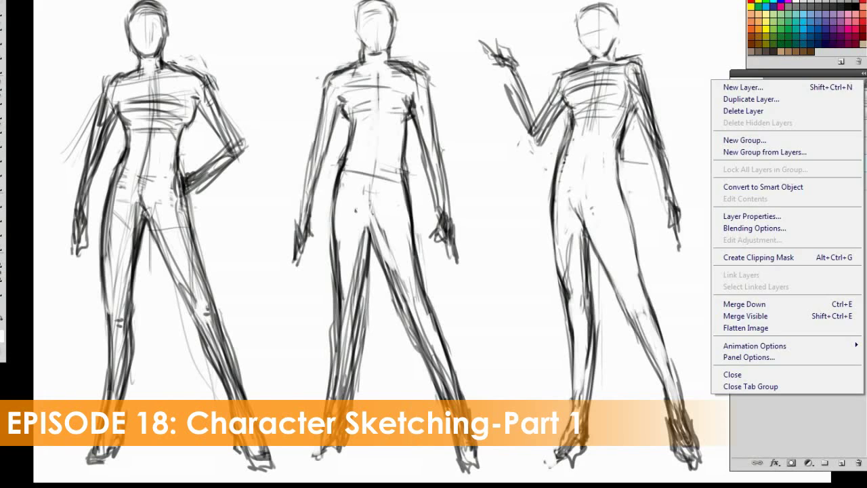
Put Layers 1, 2 and 3 each into their own group, Groups 1–3.
{"action": "left_click", "coordinate": [764, 152]}
{"action": "key", "text": "Return"}
{"action": "left_click", "coordinate": [792, 160]}
{"action": "left_click", "coordinate": [862, 72]}
{"action": "left_click", "coordinate": [764, 152]}
{"action": "key", "text": "Return"}
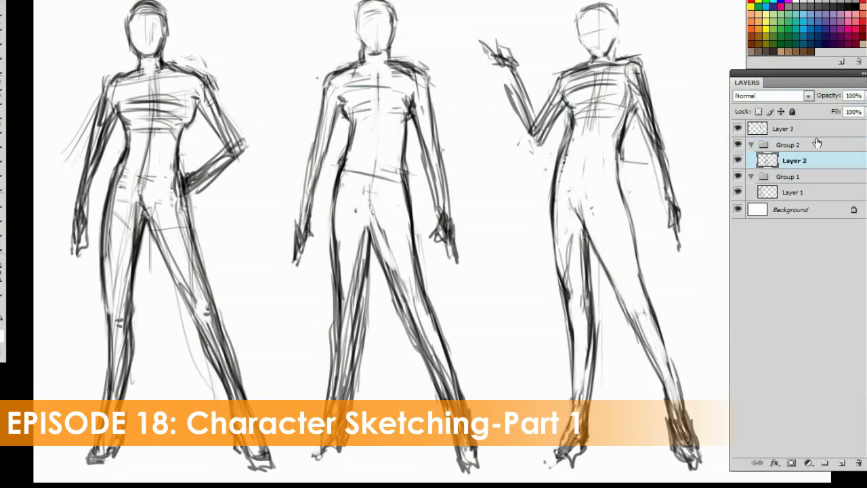
{"action": "left_click", "coordinate": [786, 128]}
{"action": "left_click", "coordinate": [863, 72]}
{"action": "left_click", "coordinate": [764, 152]}
{"action": "key", "text": "Return"}
Hide Groups 2 and 3 so only the first figure shows.
{"action": "left_click", "coordinate": [751, 128]}
{"action": "left_click", "coordinate": [751, 141]}
{"action": "left_click_drag", "start_coordinate": [738, 142], "coordinate": [738, 127]}
{"action": "left_click", "coordinate": [779, 156]}
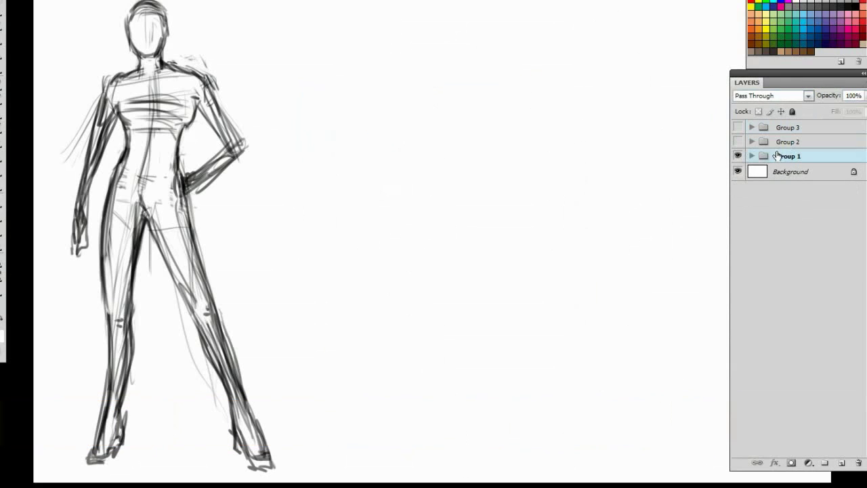
Duplicate Layer 1 as Layer 1 copy and hide the original Layer 1.
{"action": "left_click", "coordinate": [751, 156]}
{"action": "left_click", "coordinate": [789, 170]}
{"action": "left_click", "coordinate": [841, 463]}
{"action": "key", "text": "ctrl+z"}
{"action": "key", "text": "ctrl+plus"}
{"action": "key", "text": "ctrl+plus"}
{"action": "left_click_drag", "start_coordinate": [790, 171], "coordinate": [841, 463]}
{"action": "left_click", "coordinate": [738, 189]}
{"action": "left_click_drag", "start_coordinate": [412, 28], "coordinate": [435, 72]}
{"action": "key", "text": "Tab"}
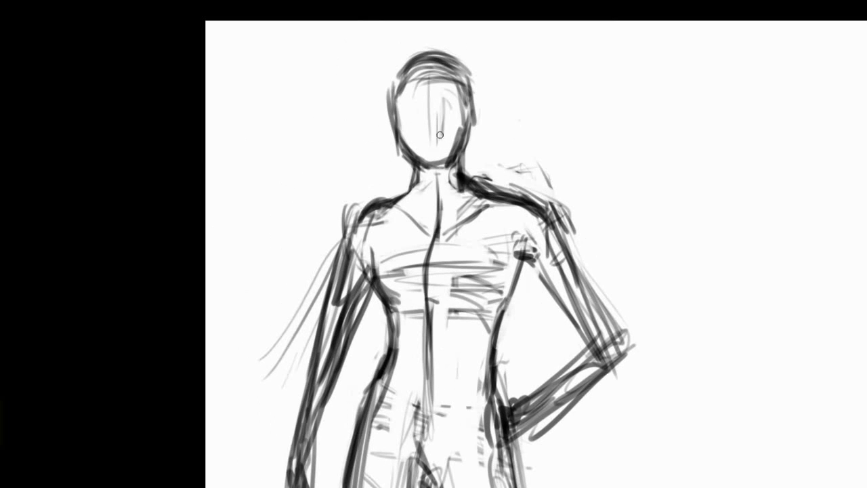
Sketch helmet and visor strokes over the first figure's face, erasing the unwanted arched mask lines.
{"action": "mouse_move", "coordinate": [412, 129]}
{"action": "left_mouse_down"}
{"action": "mouse_move", "coordinate": [448, 138]}
{"action": "mouse_move", "coordinate": [458, 130]}
{"action": "mouse_move", "coordinate": [411, 131]}
{"action": "mouse_move", "coordinate": [464, 120]}
{"action": "mouse_move", "coordinate": [434, 170]}
{"action": "left_mouse_up"}
{"action": "left_click_drag", "start_coordinate": [441, 136], "coordinate": [427, 170]}
{"action": "mouse_move", "coordinate": [454, 109]}
{"action": "left_mouse_down"}
{"action": "mouse_move", "coordinate": [386, 135]}
{"action": "mouse_move", "coordinate": [460, 121]}
{"action": "left_mouse_up"}
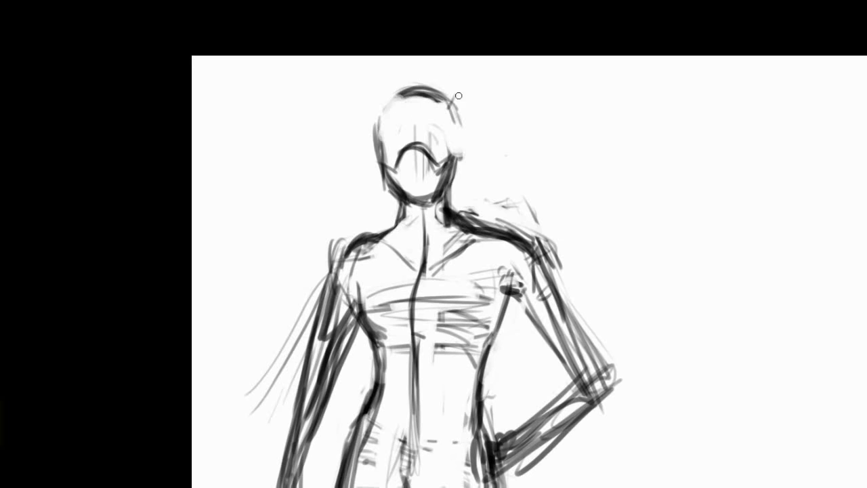
{"action": "left_click_drag", "start_coordinate": [437, 151], "coordinate": [400, 156]}
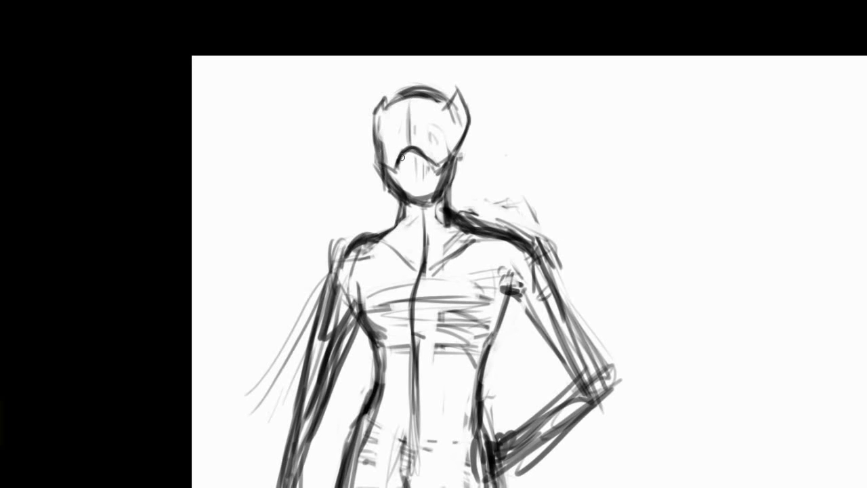
{"action": "left_click_drag", "start_coordinate": [430, 152], "coordinate": [396, 173]}
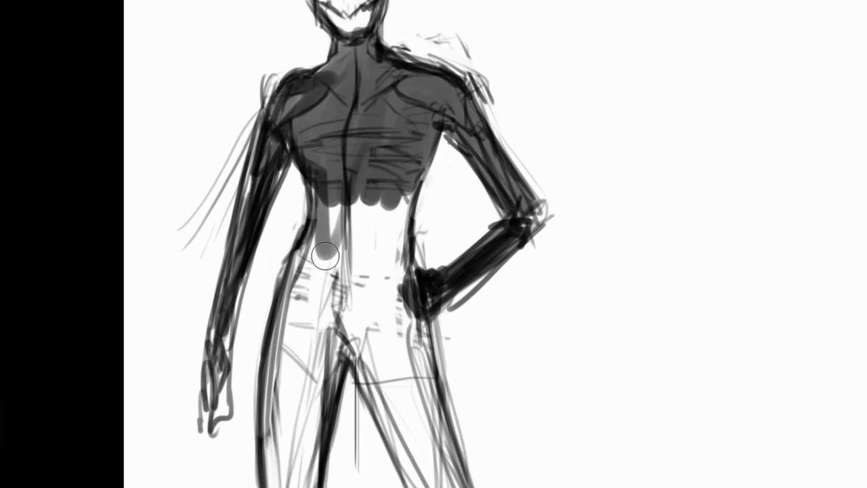
Shade the chest, abdomen and helmet in dark grey, redoing one abdomen stroke.
{"action": "left_click_drag", "start_coordinate": [285, 203], "coordinate": [346, 262]}
{"action": "left_click_drag", "start_coordinate": [339, 230], "coordinate": [305, 308]}
{"action": "key", "text": "ctrl+z"}
{"action": "left_click_drag", "start_coordinate": [406, 196], "coordinate": [299, 335]}
{"action": "left_click_drag", "start_coordinate": [379, 217], "coordinate": [285, 339]}
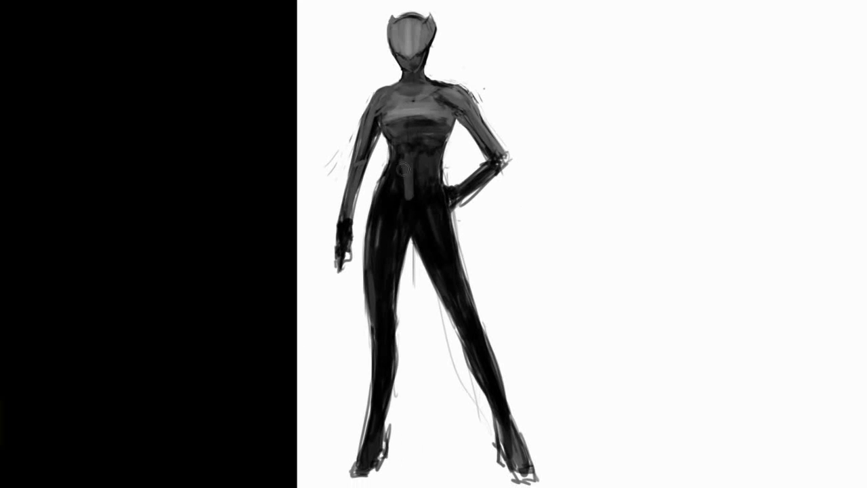
Paint a lighter band across the waist and faint glossy highlights down the legs.
{"action": "left_click_drag", "start_coordinate": [402, 159], "coordinate": [432, 176]}
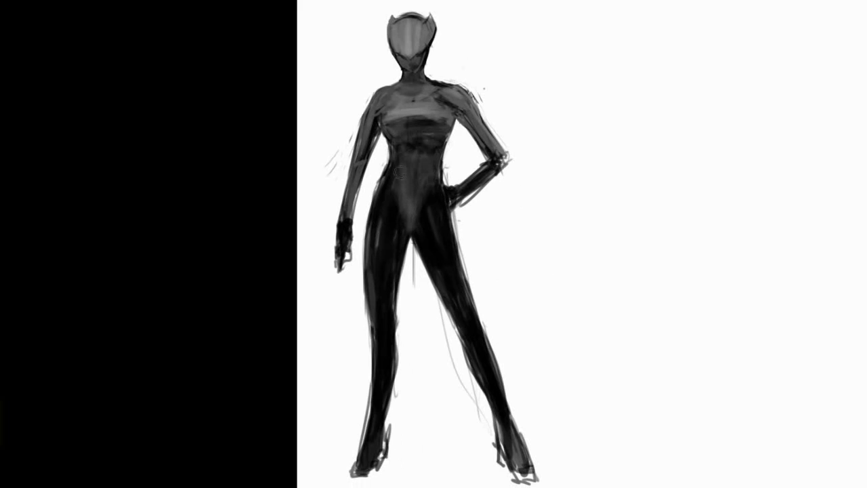
{"action": "left_click_drag", "start_coordinate": [398, 180], "coordinate": [383, 298]}
{"action": "left_click_drag", "start_coordinate": [434, 190], "coordinate": [453, 285]}
{"action": "left_click_drag", "start_coordinate": [420, 216], "coordinate": [471, 332]}
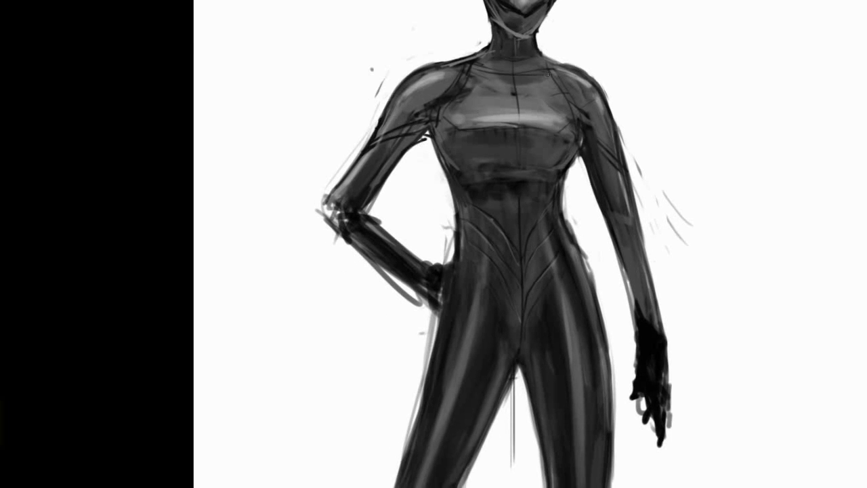
Draw an arched panel line across the upper chest, then zoom out to the whole figure.
{"action": "left_click_drag", "start_coordinate": [552, 126], "coordinate": [472, 125]}
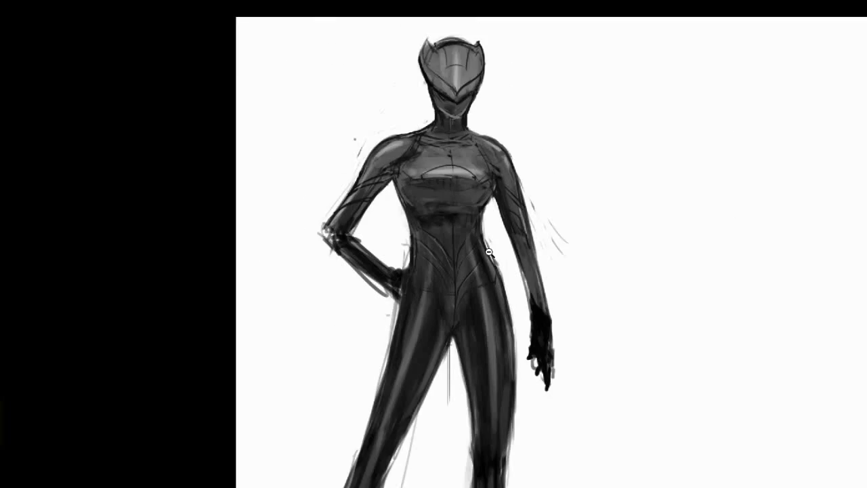
On a new layer below the figure, brush a soft shadow under the feet.
{"action": "key", "text": "Tab"}
{"action": "left_click", "coordinate": [842, 463], "text": "ctrl"}
{"action": "right_click", "coordinate": [448, 327]}
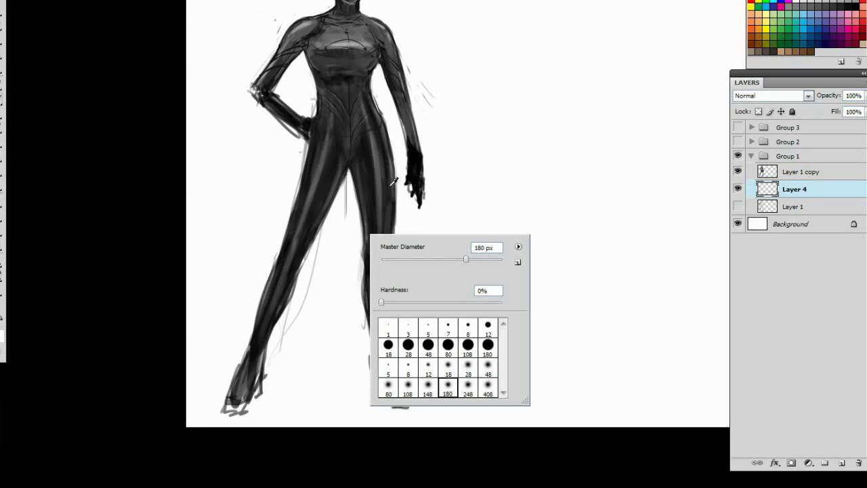
{"action": "key", "text": "Escape"}
{"action": "mouse_move", "coordinate": [422, 362]}
{"action": "left_mouse_down"}
{"action": "mouse_move", "coordinate": [471, 341]}
{"action": "mouse_move", "coordinate": [462, 347]}
{"action": "mouse_move", "coordinate": [501, 341]}
{"action": "mouse_move", "coordinate": [309, 358]}
{"action": "mouse_move", "coordinate": [344, 341]}
{"action": "mouse_move", "coordinate": [481, 347]}
{"action": "left_mouse_up"}
{"action": "scroll", "coordinate": [480, 347], "scroll_direction": "down", "scroll_amount": 3}
{"action": "scroll", "coordinate": [474, 413], "scroll_direction": "up", "scroll_amount": 2}
{"action": "scroll", "coordinate": [403, 397], "scroll_direction": "down", "scroll_amount": 1}
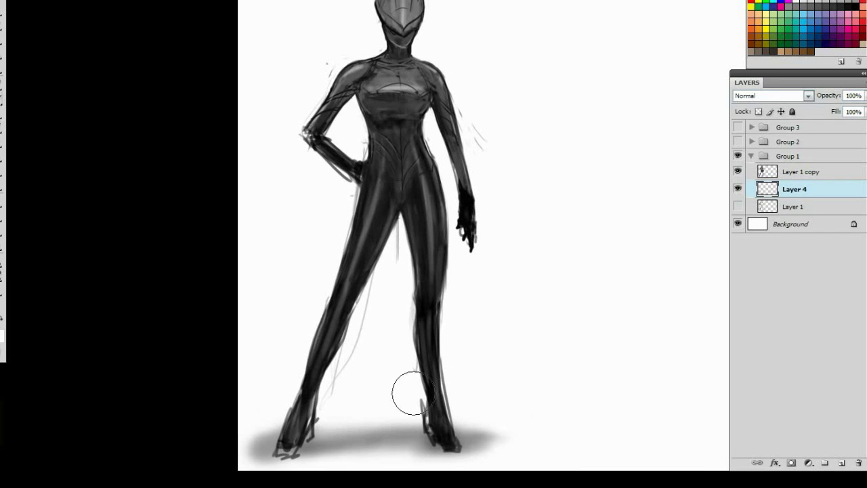
Darken the white Background layer to grey with Hue/Saturation lightness.
{"action": "left_click", "coordinate": [788, 223]}
{"action": "key", "text": "ctrl+u"}
{"action": "left_click_drag", "start_coordinate": [694, 380], "coordinate": [668, 382]}
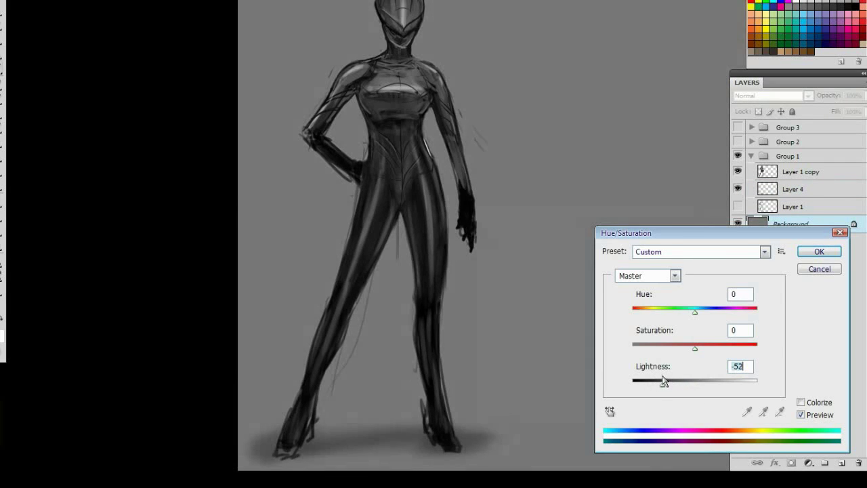
{"action": "key", "text": "Return"}
Fill new Layer 5 with a dark-to-light top-down gradient and lower its opacity.
{"action": "left_click", "coordinate": [842, 463]}
{"action": "left_click_drag", "start_coordinate": [619, 116], "coordinate": [609, 207]}
{"action": "left_click_drag", "start_coordinate": [510, 61], "coordinate": [510, 474]}
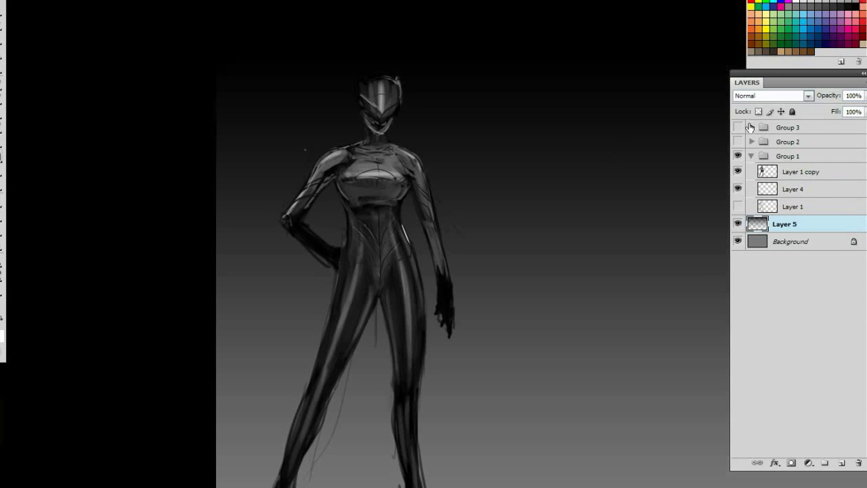
{"action": "left_click_drag", "start_coordinate": [863, 96], "coordinate": [835, 115]}
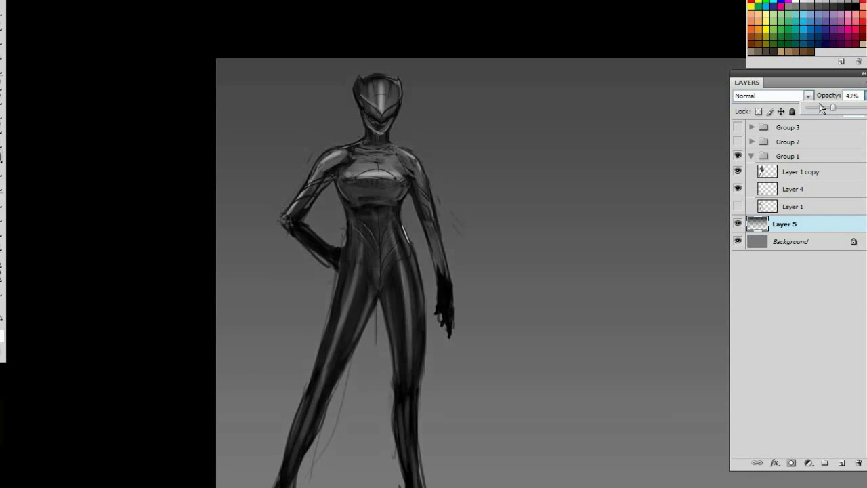
{"action": "key", "text": "Tab"}
{"action": "key", "text": "ctrl+0"}
{"action": "key", "text": "Tab"}
Select Layer 1 copy, pick a brush and zoom in on the torso.
{"action": "left_click", "coordinate": [803, 172]}
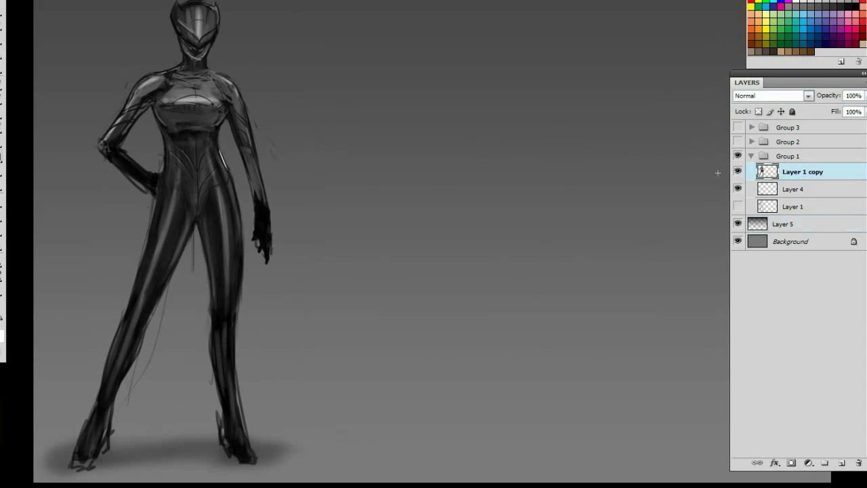
{"action": "left_click", "coordinate": [189, 155], "text": "ctrl+space"}
{"action": "right_click", "coordinate": [536, 145]}
{"action": "left_click", "coordinate": [610, 298]}
Choose a new brush and frame the figure's helmet and torso.
{"action": "key", "text": "Return"}
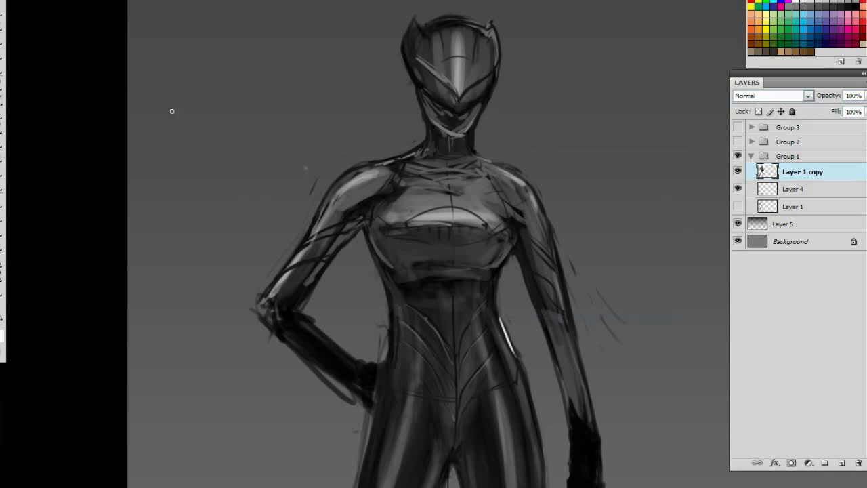
{"action": "left_click_drag", "start_coordinate": [514, 47], "coordinate": [364, 81]}
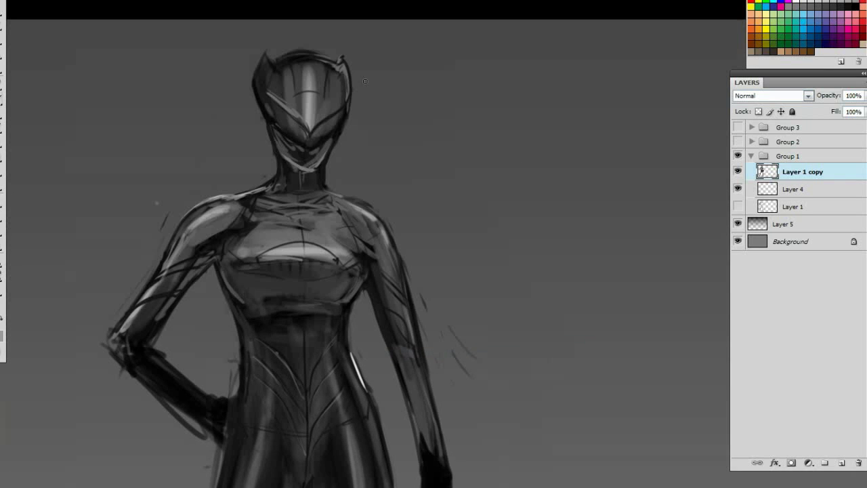
{"action": "left_click_drag", "start_coordinate": [354, 201], "coordinate": [416, 93]}
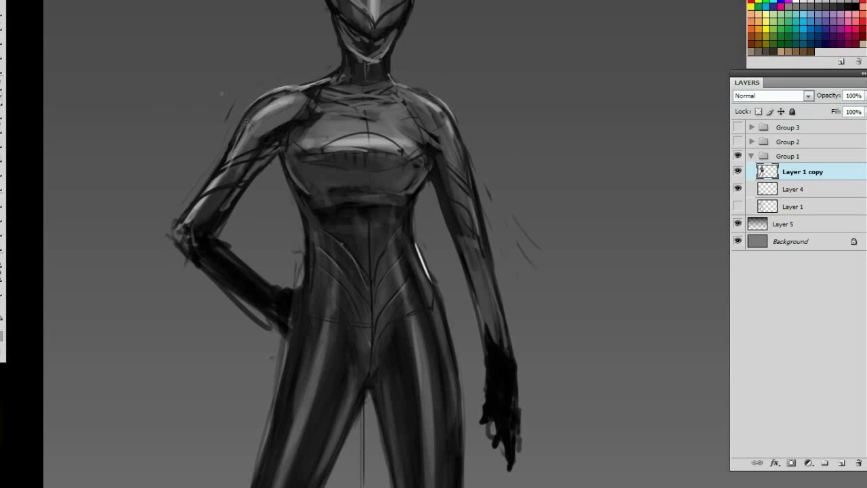
{"action": "right_click", "coordinate": [215, 157]}
{"action": "double_click", "coordinate": [376, 233]}
{"action": "left_click_drag", "start_coordinate": [219, 178], "coordinate": [117, 232]}
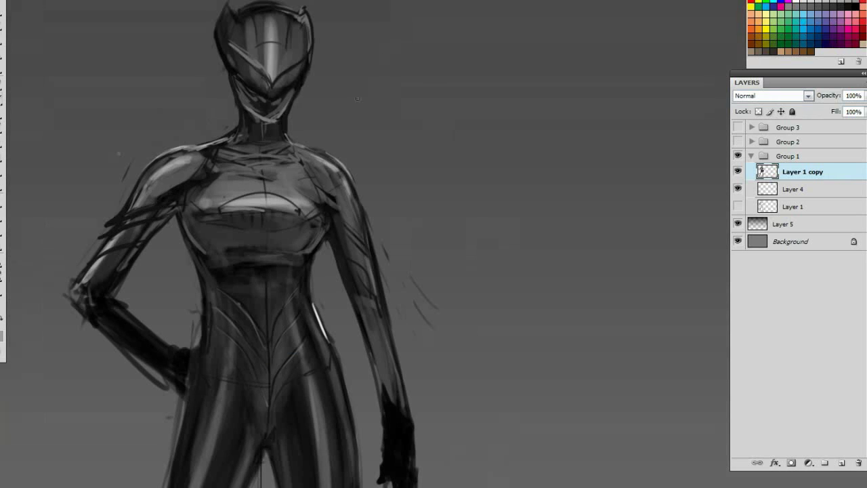
{"action": "left_click_drag", "start_coordinate": [371, 255], "coordinate": [426, 255]}
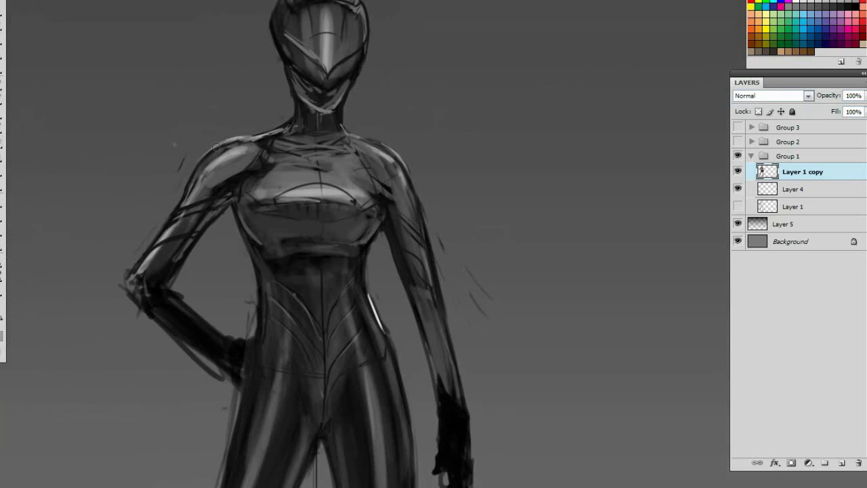
{"action": "left_click_drag", "start_coordinate": [215, 146], "coordinate": [203, 78]}
On new Layer 6, paint a dark belt across the waist with a right-hip holster.
{"action": "key", "text": "ctrl+shift+alt+n"}
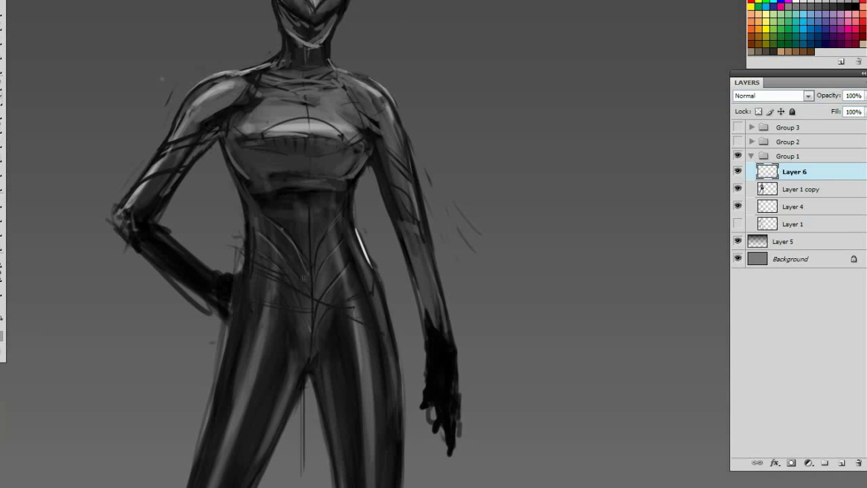
{"action": "left_click_drag", "start_coordinate": [271, 271], "coordinate": [349, 284]}
{"action": "mouse_move", "coordinate": [414, 290]}
{"action": "left_mouse_down"}
{"action": "mouse_move", "coordinate": [325, 303]}
{"action": "mouse_move", "coordinate": [299, 323]}
{"action": "mouse_move", "coordinate": [439, 318]}
{"action": "mouse_move", "coordinate": [431, 283]}
{"action": "left_mouse_up"}
{"action": "mouse_move", "coordinate": [426, 267]}
{"action": "left_mouse_down"}
{"action": "mouse_move", "coordinate": [300, 302]}
{"action": "mouse_move", "coordinate": [360, 269]}
{"action": "left_mouse_up"}
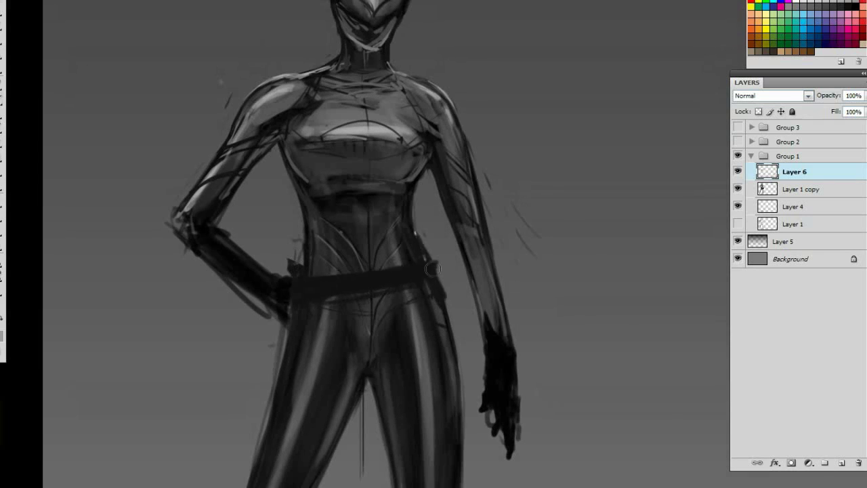
{"action": "left_click_drag", "start_coordinate": [427, 256], "coordinate": [450, 312]}
{"action": "left_click_drag", "start_coordinate": [447, 275], "coordinate": [464, 332]}
{"action": "mouse_move", "coordinate": [453, 298]}
{"action": "left_mouse_down"}
{"action": "mouse_move", "coordinate": [425, 243]}
{"action": "mouse_move", "coordinate": [448, 339]}
{"action": "left_mouse_up"}
{"action": "left_click_drag", "start_coordinate": [413, 256], "coordinate": [434, 319]}
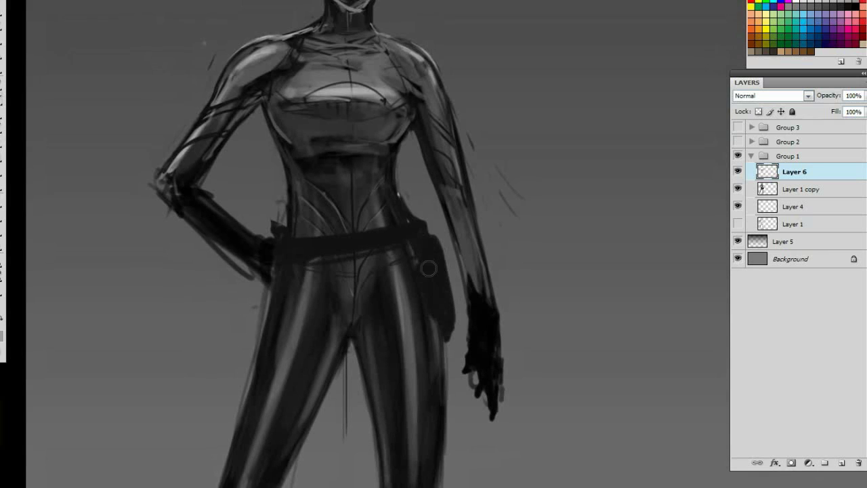
{"action": "left_click_drag", "start_coordinate": [407, 271], "coordinate": [424, 325]}
{"action": "left_click_drag", "start_coordinate": [299, 216], "coordinate": [322, 288]}
Paint two harness straps up the chest and a dark left-hip holster.
{"action": "left_click_drag", "start_coordinate": [398, 235], "coordinate": [396, 311]}
{"action": "mouse_move", "coordinate": [320, 135]}
{"action": "left_mouse_down"}
{"action": "mouse_move", "coordinate": [291, 225]}
{"action": "mouse_move", "coordinate": [301, 209]}
{"action": "left_mouse_up"}
{"action": "left_click_drag", "start_coordinate": [391, 139], "coordinate": [425, 221]}
{"action": "mouse_move", "coordinate": [303, 300]}
{"action": "left_mouse_down"}
{"action": "mouse_move", "coordinate": [323, 215]}
{"action": "mouse_move", "coordinate": [305, 206]}
{"action": "mouse_move", "coordinate": [288, 298]}
{"action": "left_mouse_up"}
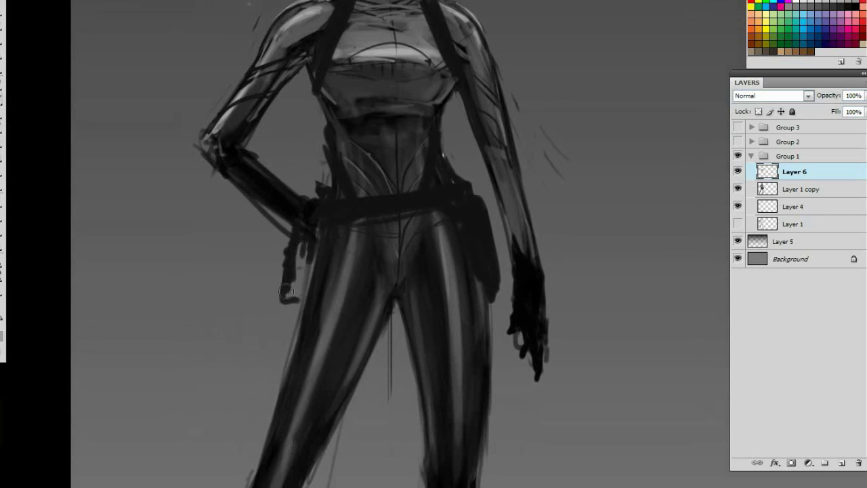
{"action": "left_click_drag", "start_coordinate": [312, 227], "coordinate": [285, 322]}
{"action": "left_click_drag", "start_coordinate": [310, 248], "coordinate": [312, 301]}
{"action": "left_click_drag", "start_coordinate": [332, 234], "coordinate": [319, 292]}
{"action": "left_click_drag", "start_coordinate": [301, 227], "coordinate": [301, 303]}
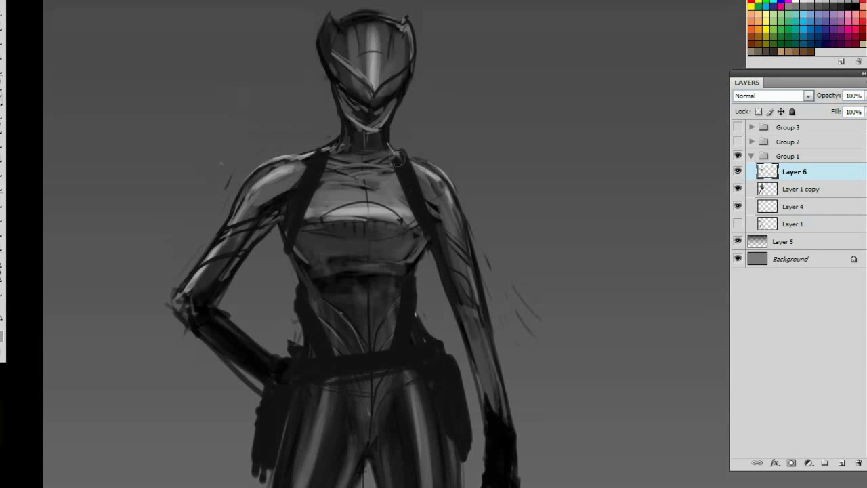
{"action": "left_click_drag", "start_coordinate": [425, 235], "coordinate": [420, 259]}
{"action": "left_click_drag", "start_coordinate": [417, 197], "coordinate": [420, 263]}
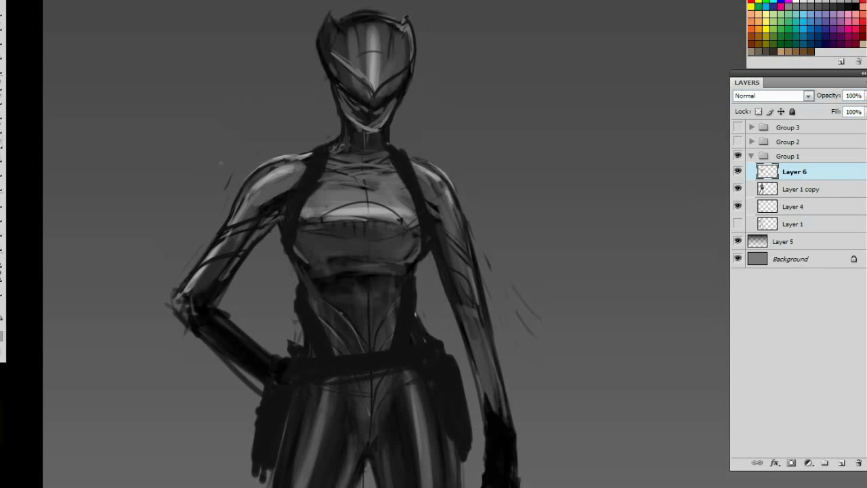
{"action": "key", "text": "ctrl+minus"}
Darken the knee straps and the left shin with dark strokes.
{"action": "left_click_drag", "start_coordinate": [490, 91], "coordinate": [335, 252]}
{"action": "scroll", "coordinate": [360, 265], "scroll_direction": "down", "scroll_amount": 5}
{"action": "left_click_drag", "start_coordinate": [321, 284], "coordinate": [343, 317]}
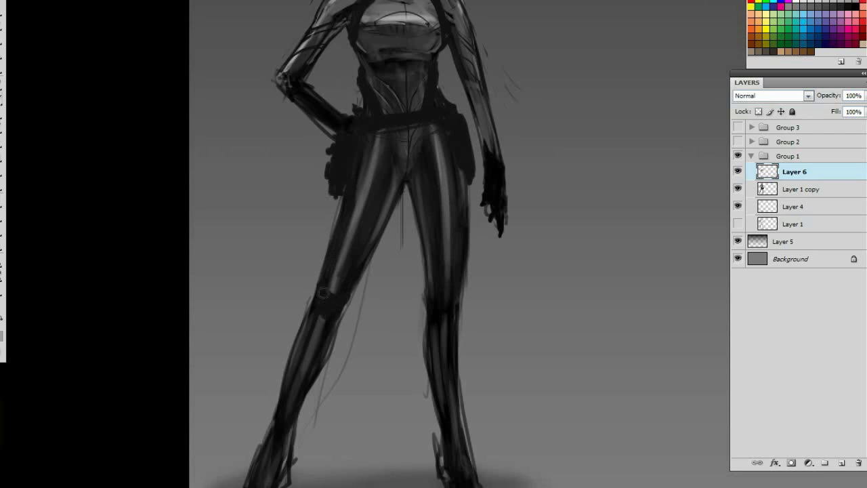
{"action": "mouse_move", "coordinate": [434, 302]}
{"action": "left_mouse_down"}
{"action": "mouse_move", "coordinate": [454, 311]}
{"action": "mouse_move", "coordinate": [483, 243]}
{"action": "left_mouse_up"}
{"action": "mouse_move", "coordinate": [330, 238]}
{"action": "left_mouse_down"}
{"action": "mouse_move", "coordinate": [371, 271]}
{"action": "mouse_move", "coordinate": [365, 261]}
{"action": "left_mouse_up"}
{"action": "mouse_move", "coordinate": [483, 257]}
{"action": "left_mouse_down"}
{"action": "mouse_move", "coordinate": [494, 267]}
{"action": "mouse_move", "coordinate": [458, 267]}
{"action": "mouse_move", "coordinate": [481, 206]}
{"action": "left_mouse_up"}
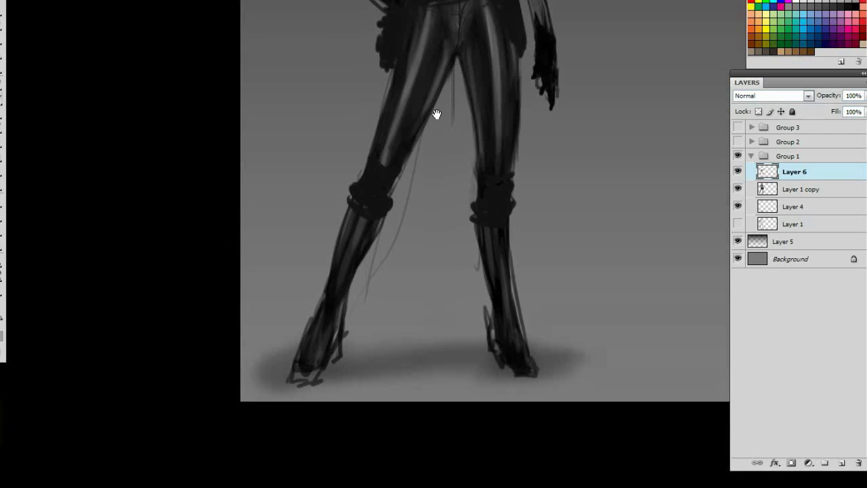
{"action": "mouse_move", "coordinate": [379, 215]}
{"action": "left_mouse_down"}
{"action": "mouse_move", "coordinate": [357, 208]}
{"action": "mouse_move", "coordinate": [338, 260]}
{"action": "mouse_move", "coordinate": [354, 219]}
{"action": "mouse_move", "coordinate": [325, 253]}
{"action": "mouse_move", "coordinate": [331, 269]}
{"action": "mouse_move", "coordinate": [341, 205]}
{"action": "mouse_move", "coordinate": [337, 218]}
{"action": "mouse_move", "coordinate": [349, 215]}
{"action": "mouse_move", "coordinate": [356, 261]}
{"action": "left_mouse_up"}
{"action": "left_click_drag", "start_coordinate": [356, 261], "coordinate": [284, 298]}
Add dark strokes to the right shin and refine both legs.
{"action": "left_click_drag", "start_coordinate": [423, 264], "coordinate": [407, 325]}
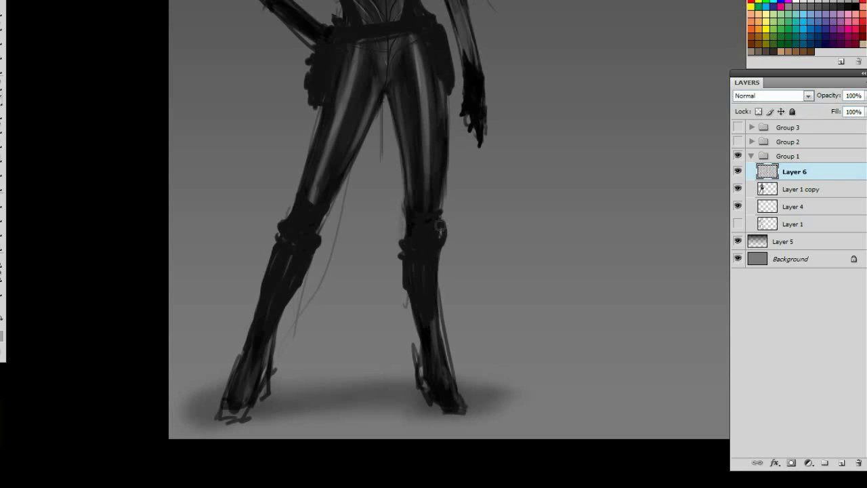
{"action": "left_click_drag", "start_coordinate": [444, 224], "coordinate": [437, 271]}
{"action": "left_click_drag", "start_coordinate": [441, 317], "coordinate": [428, 346]}
{"action": "key", "text": "ctrl+minus"}
{"action": "key", "text": "ctrl+plus"}
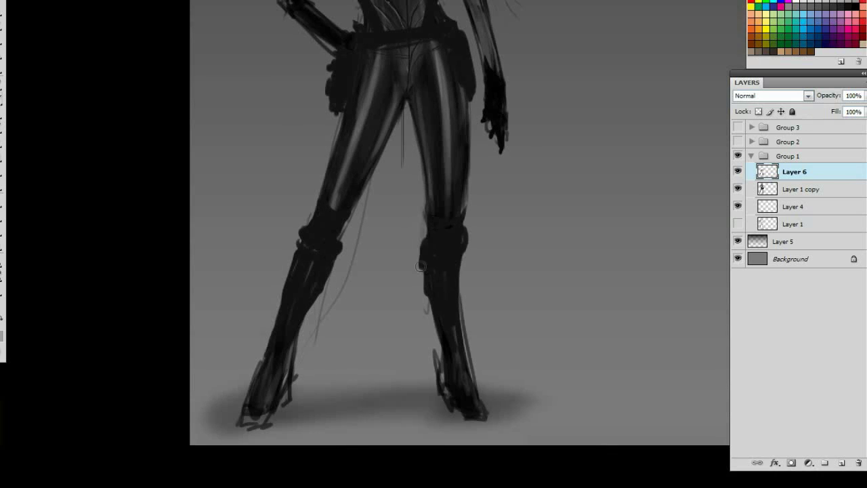
{"action": "left_click_drag", "start_coordinate": [344, 226], "coordinate": [352, 244]}
{"action": "left_click_drag", "start_coordinate": [328, 213], "coordinate": [312, 253]}
{"action": "left_click_drag", "start_coordinate": [366, 228], "coordinate": [348, 261]}
{"action": "left_click_drag", "start_coordinate": [439, 207], "coordinate": [423, 256]}
{"action": "mouse_move", "coordinate": [449, 54]}
{"action": "left_mouse_down"}
{"action": "mouse_move", "coordinate": [444, 248]}
{"action": "mouse_move", "coordinate": [478, 244]}
{"action": "left_mouse_up"}
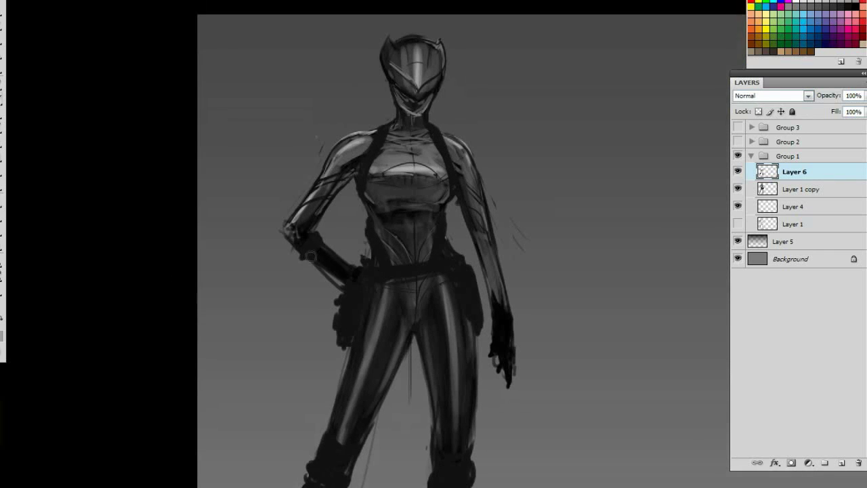
Darken the right forearm, the hand on the hip and the suit's waist.
{"action": "left_click_drag", "start_coordinate": [330, 238], "coordinate": [329, 279]}
{"action": "left_click_drag", "start_coordinate": [406, 271], "coordinate": [392, 239]}
{"action": "left_click_drag", "start_coordinate": [474, 227], "coordinate": [478, 274]}
{"action": "left_click_drag", "start_coordinate": [491, 244], "coordinate": [496, 319]}
{"action": "left_click_drag", "start_coordinate": [477, 220], "coordinate": [493, 239]}
{"action": "left_click_drag", "start_coordinate": [497, 290], "coordinate": [498, 257]}
{"action": "left_click_drag", "start_coordinate": [436, 188], "coordinate": [474, 260]}
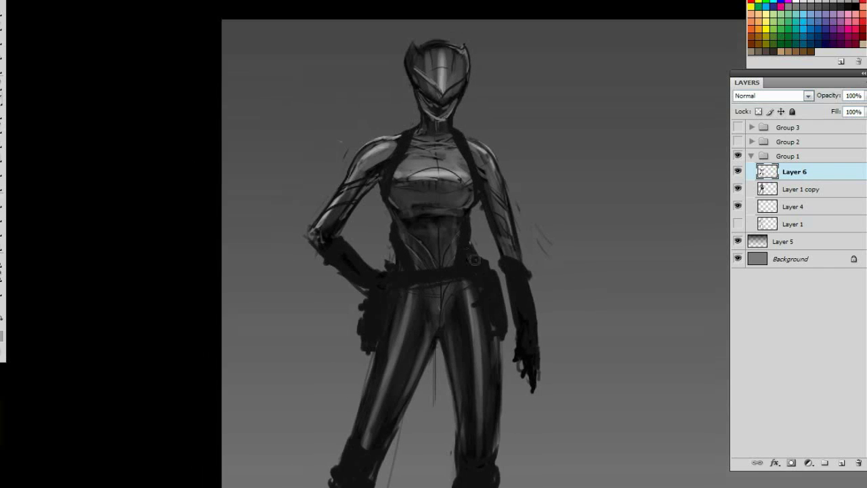
{"action": "left_click_drag", "start_coordinate": [417, 230], "coordinate": [404, 268]}
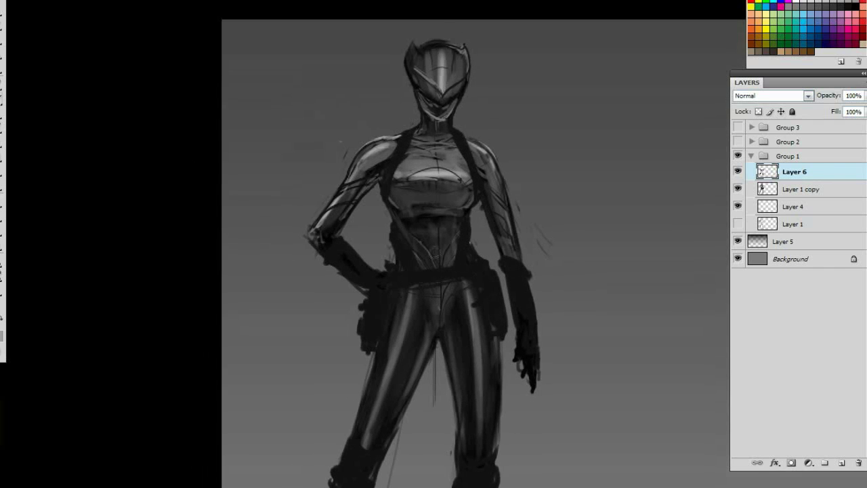
Try other brush presets and pan and zoom around the figure to review the suit.
{"action": "right_click", "coordinate": [472, 156]}
{"action": "key", "text": "Escape"}
{"action": "left_click_drag", "start_coordinate": [472, 157], "coordinate": [474, 96]}
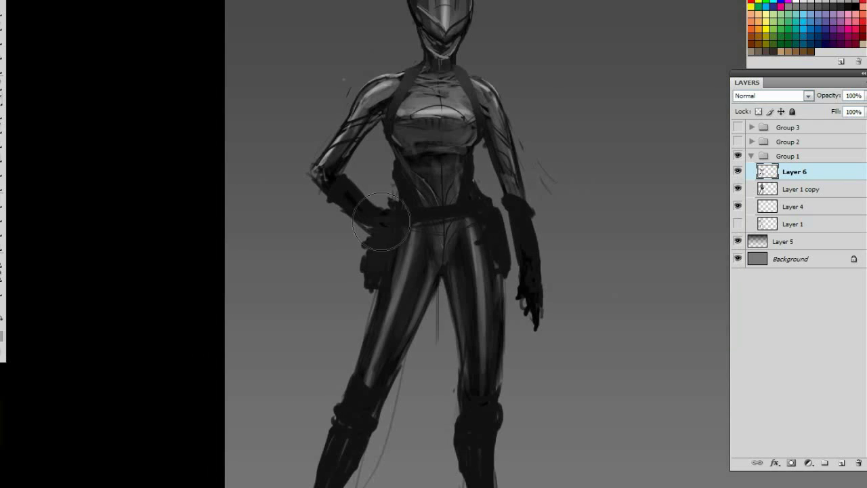
{"action": "left_click_drag", "start_coordinate": [560, 61], "coordinate": [507, 140]}
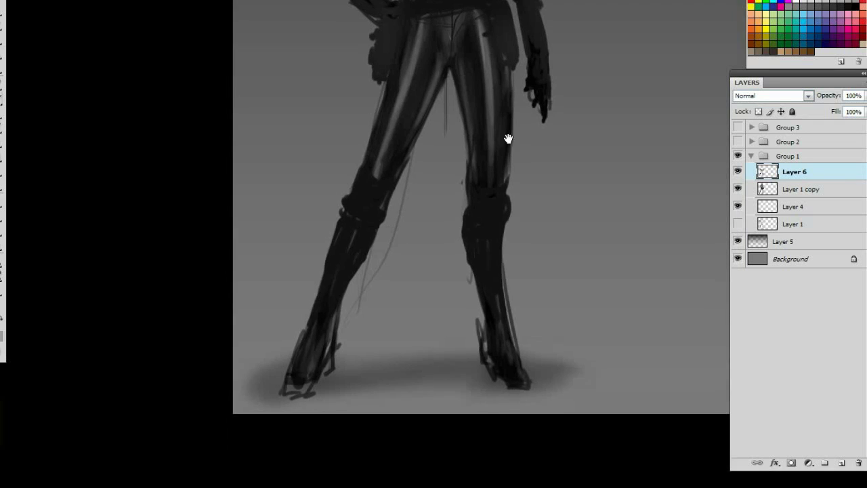
{"action": "left_click_drag", "start_coordinate": [404, 145], "coordinate": [398, 242]}
{"action": "scroll", "coordinate": [398, 242], "scroll_direction": "down", "scroll_amount": 3}
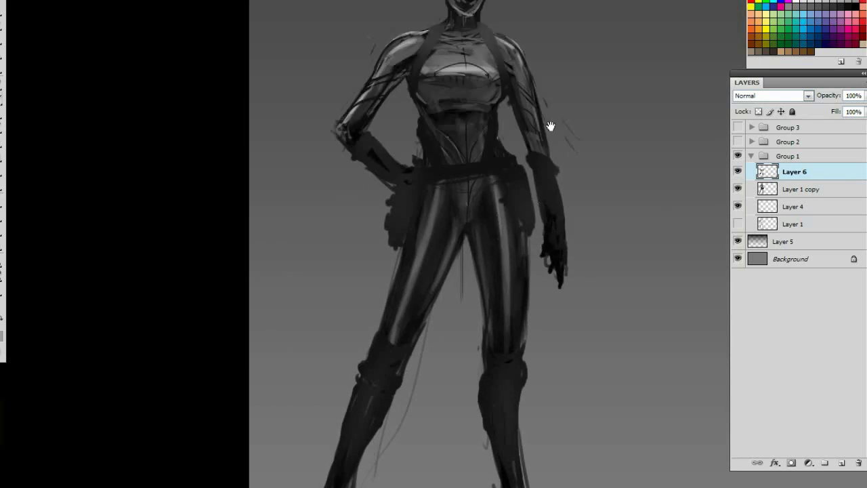
{"action": "right_click", "coordinate": [549, 128]}
{"action": "key", "text": "Escape"}
{"action": "scroll", "coordinate": [472, 138], "scroll_direction": "up", "scroll_amount": 1}
{"action": "scroll", "coordinate": [543, 172], "scroll_direction": "up", "scroll_amount": 1}
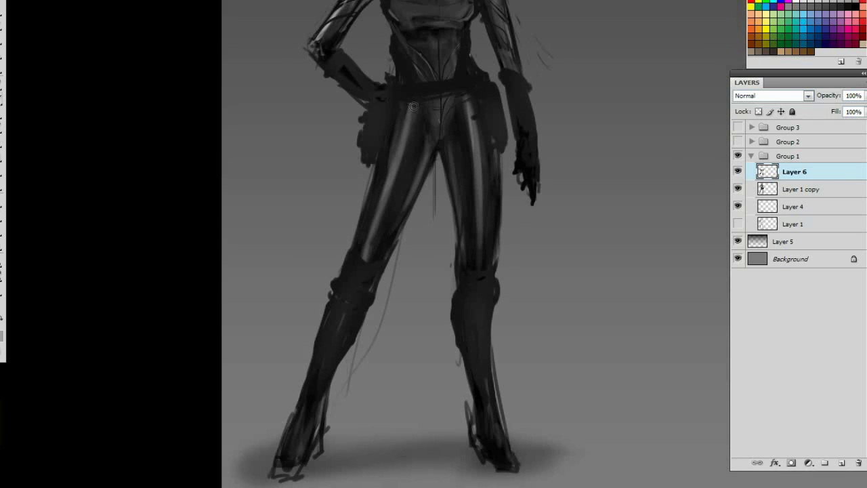
{"action": "scroll", "coordinate": [407, 136], "scroll_direction": "down", "scroll_amount": 1}
{"action": "scroll", "coordinate": [374, 277], "scroll_direction": "up", "scroll_amount": 1}
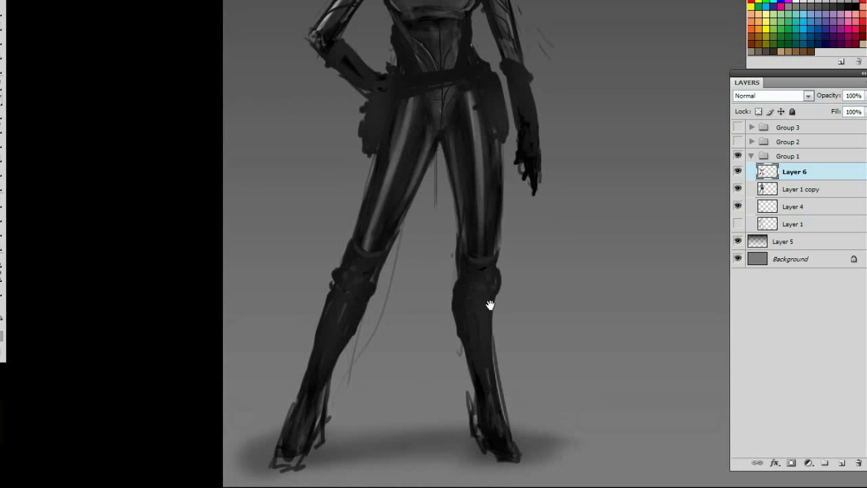
{"action": "scroll", "coordinate": [490, 305], "scroll_direction": "down", "scroll_amount": 1}
{"action": "scroll", "coordinate": [463, 215], "scroll_direction": "up", "scroll_amount": 1}
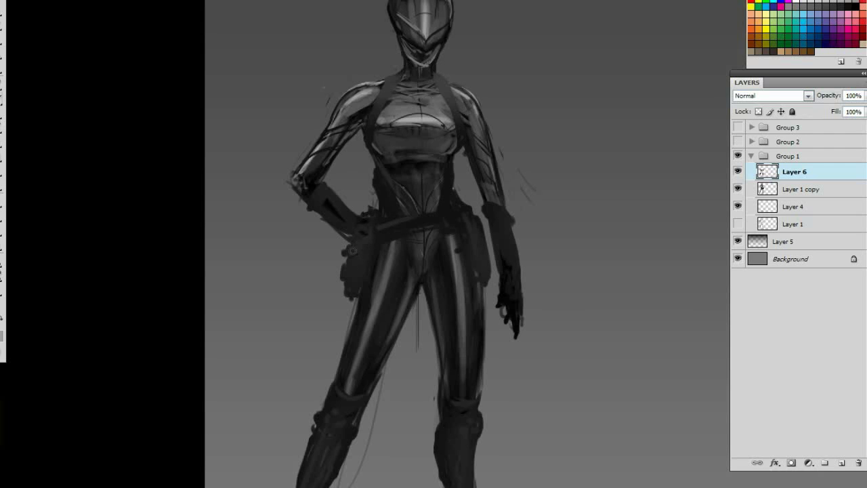
{"action": "left_click_drag", "start_coordinate": [428, 226], "coordinate": [343, 238]}
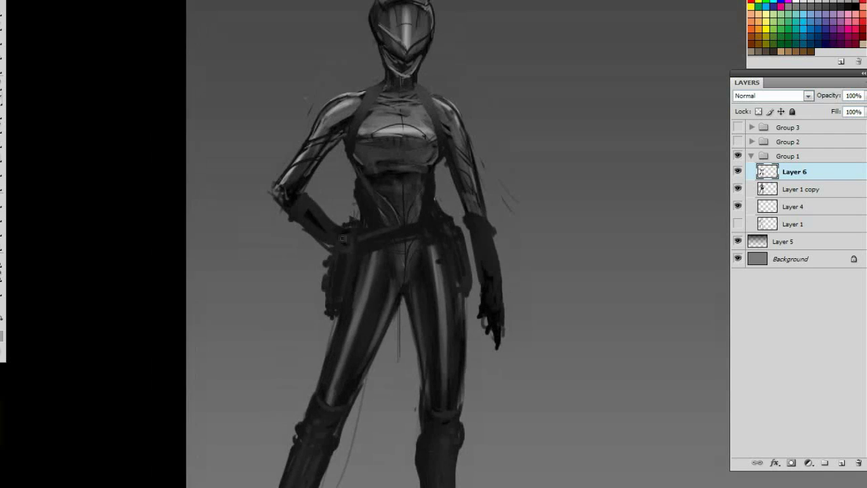
{"action": "left_click_drag", "start_coordinate": [468, 216], "coordinate": [456, 211]}
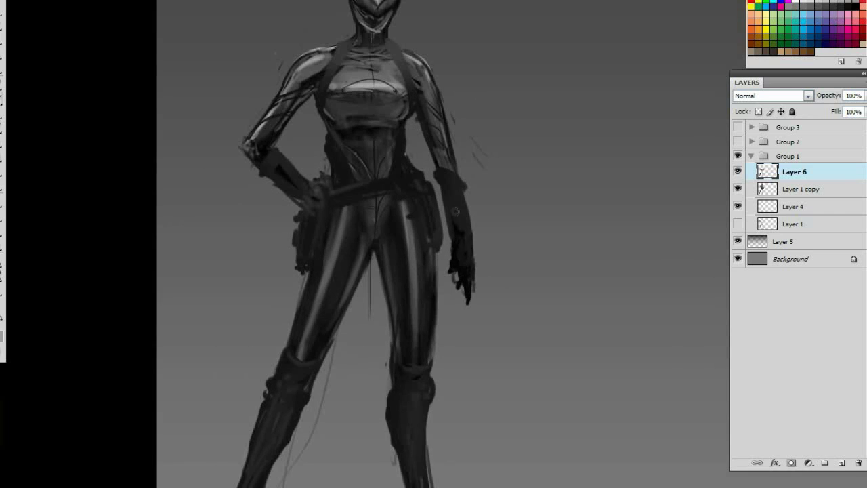
{"action": "left_click_drag", "start_coordinate": [465, 170], "coordinate": [467, 251]}
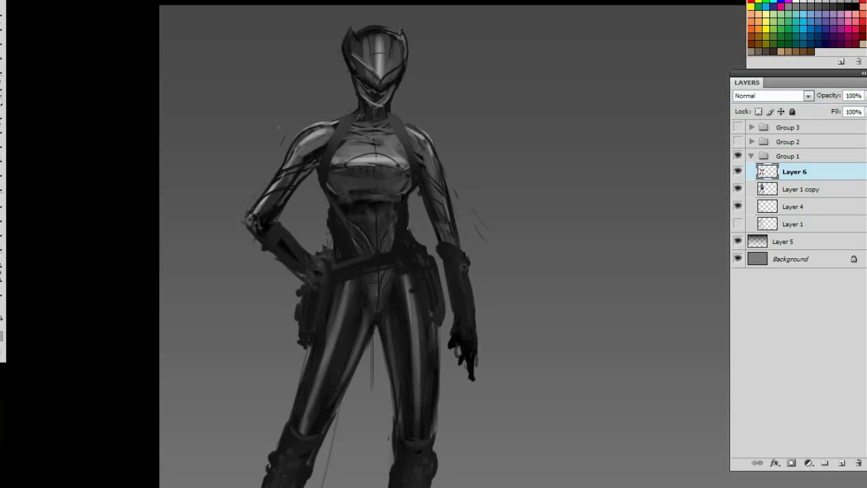
{"action": "left_click_drag", "start_coordinate": [460, 261], "coordinate": [519, 295]}
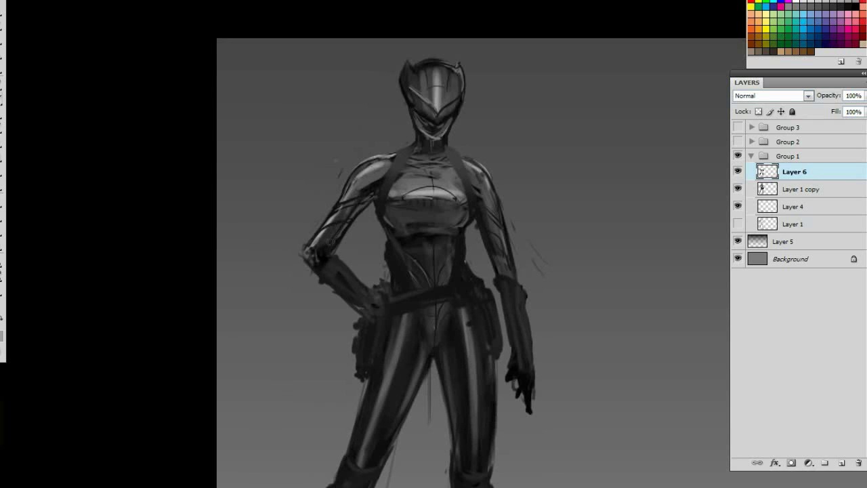
{"action": "left_click_drag", "start_coordinate": [478, 208], "coordinate": [441, 222]}
Merge the paint layer into Layer 1 copy and zoom out to frame the whole figure.
{"action": "key", "text": "ctrl+e"}
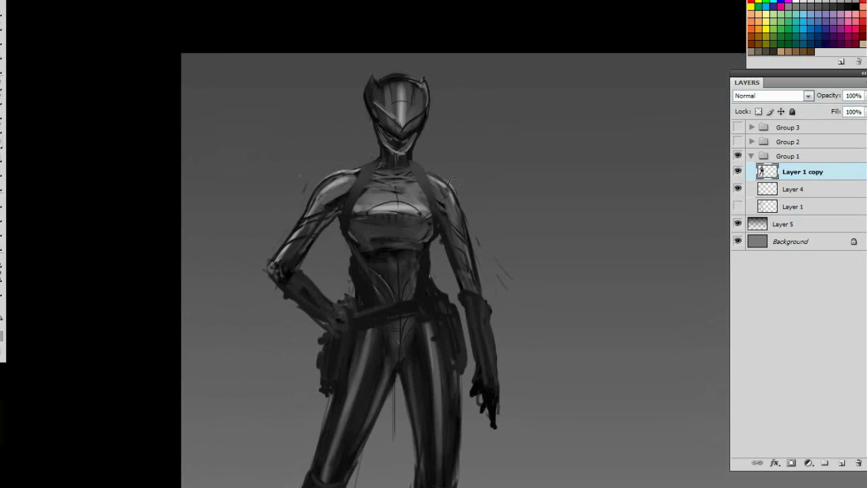
{"action": "mouse_move", "coordinate": [451, 194]}
{"action": "left_mouse_down"}
{"action": "mouse_move", "coordinate": [472, 199]}
{"action": "mouse_move", "coordinate": [482, 268]}
{"action": "left_mouse_up"}
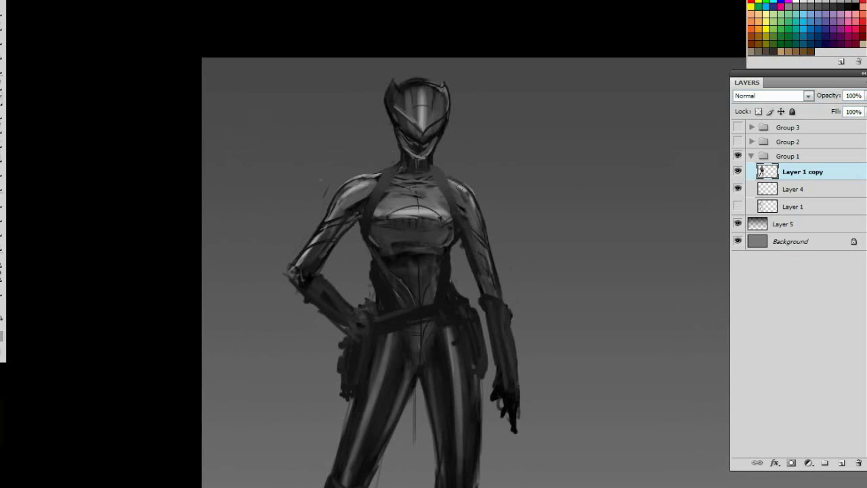
{"action": "scroll", "coordinate": [325, 216], "scroll_direction": "down", "scroll_amount": 3}
{"action": "key", "text": "ctrl+minus"}
{"action": "scroll", "coordinate": [427, 226], "scroll_direction": "up", "scroll_amount": 1}
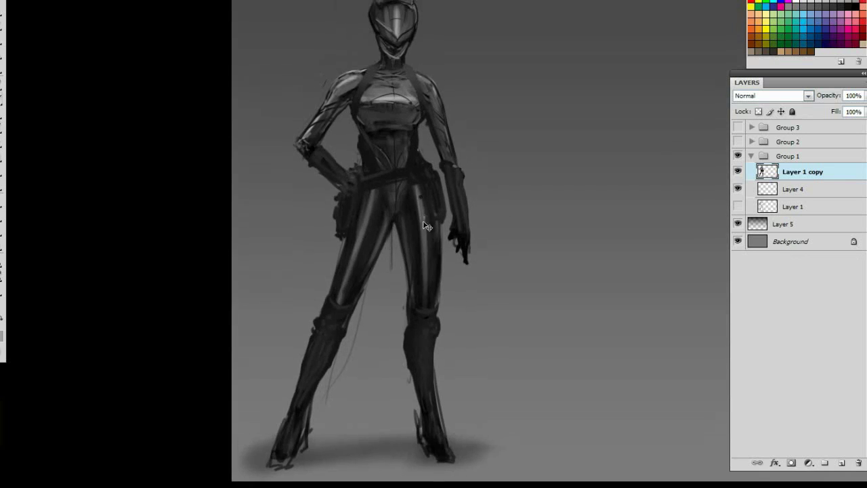
{"action": "scroll", "coordinate": [368, 211], "scroll_direction": "up", "scroll_amount": 4}
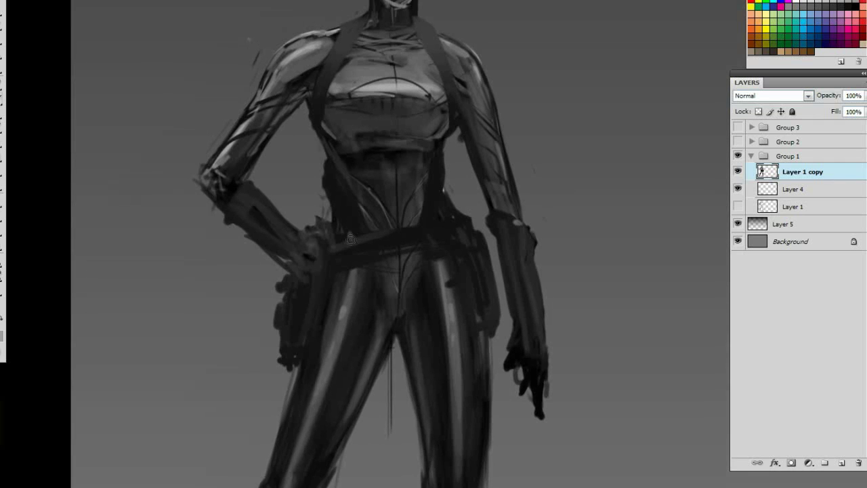
{"action": "scroll", "coordinate": [427, 162], "scroll_direction": "up", "scroll_amount": 3}
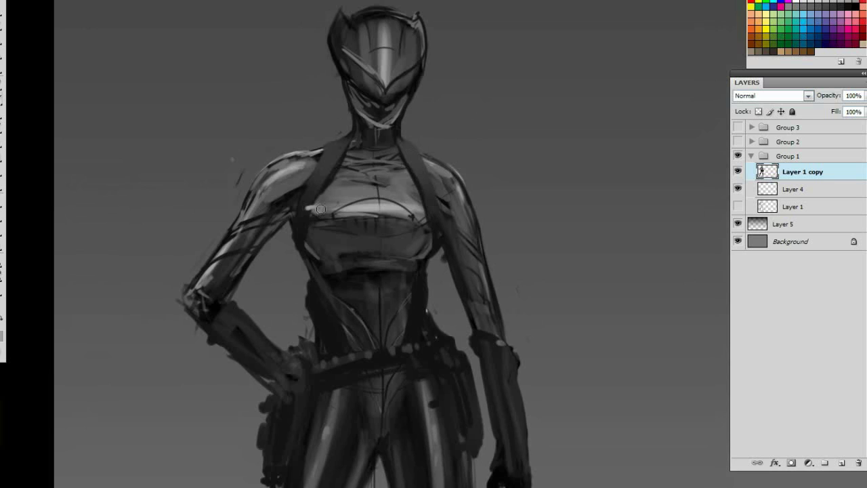
{"action": "scroll", "coordinate": [381, 208], "scroll_direction": "up", "scroll_amount": 2}
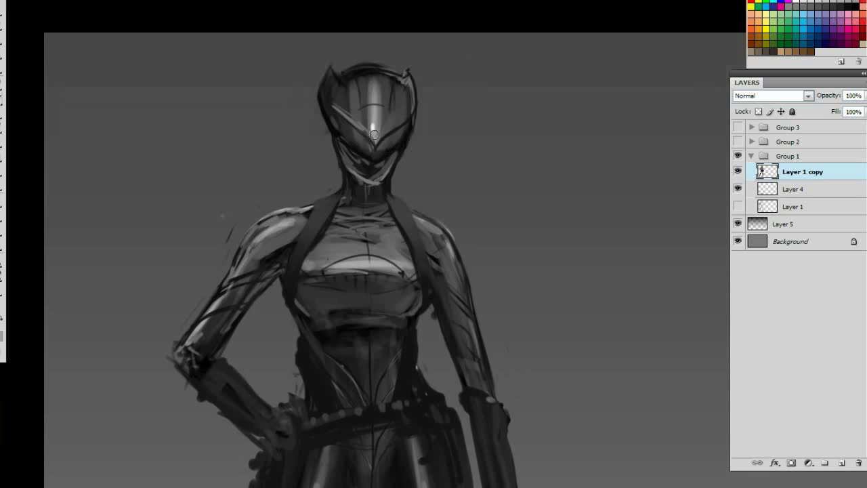
{"action": "scroll", "coordinate": [381, 109], "scroll_direction": "down", "scroll_amount": 2}
{"action": "scroll", "coordinate": [482, 91], "scroll_direction": "up", "scroll_amount": 3}
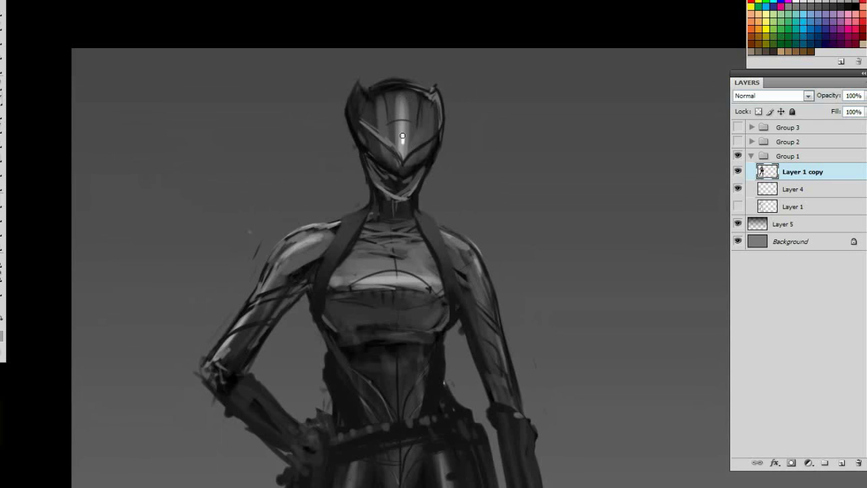
{"action": "scroll", "coordinate": [402, 136], "scroll_direction": "down", "scroll_amount": 3}
{"action": "scroll", "coordinate": [447, 199], "scroll_direction": "right", "scroll_amount": 3}
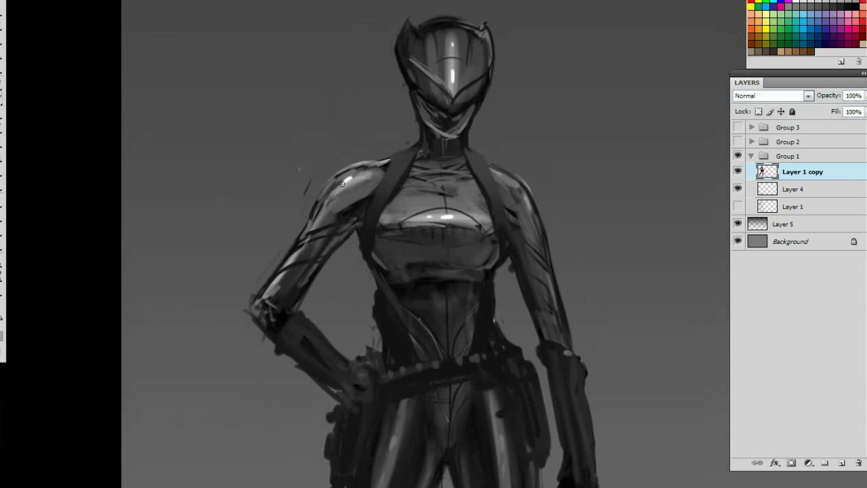
Dab small white specular glints on the suit's belt studs, knee straps and shoulders.
{"action": "left_click", "coordinate": [429, 179]}
{"action": "scroll", "coordinate": [437, 187], "scroll_direction": "down", "scroll_amount": 1}
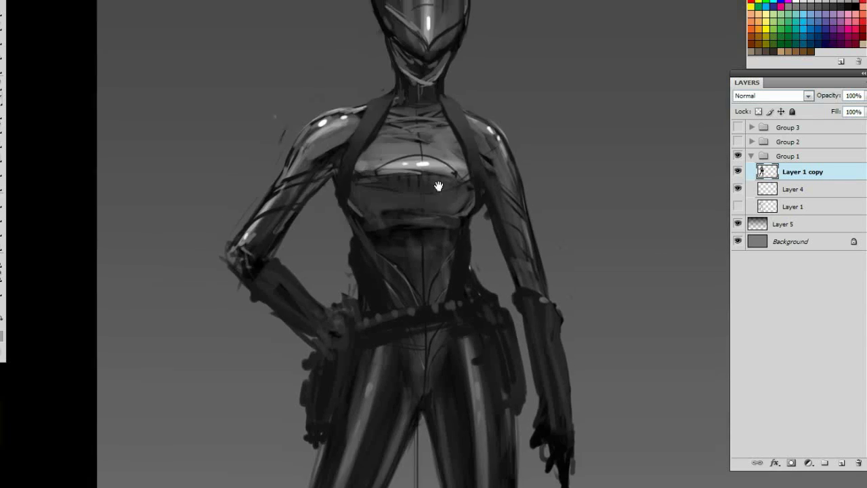
{"action": "scroll", "coordinate": [499, 226], "scroll_direction": "down", "scroll_amount": 4}
{"action": "scroll", "coordinate": [413, 192], "scroll_direction": "right", "scroll_amount": 1}
{"action": "scroll", "coordinate": [417, 179], "scroll_direction": "up", "scroll_amount": 1}
{"action": "scroll", "coordinate": [428, 150], "scroll_direction": "right", "scroll_amount": 2}
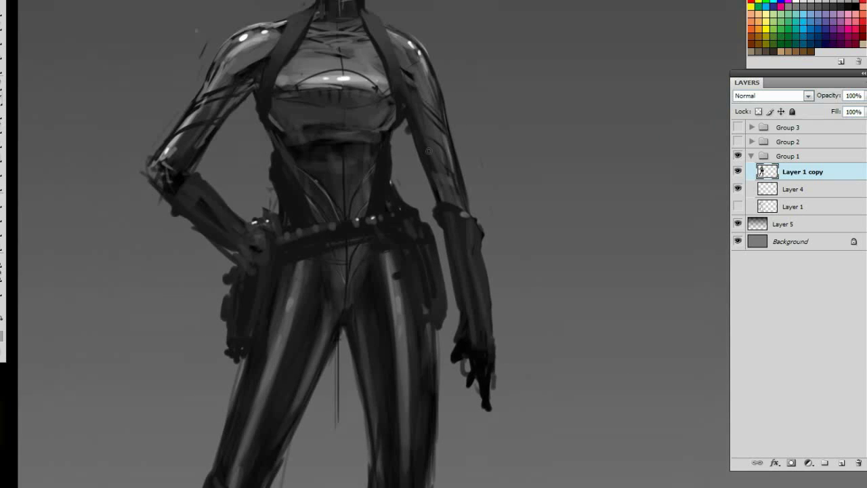
{"action": "scroll", "coordinate": [425, 219], "scroll_direction": "up", "scroll_amount": 1}
{"action": "scroll", "coordinate": [456, 175], "scroll_direction": "down", "scroll_amount": 2}
{"action": "scroll", "coordinate": [289, 138], "scroll_direction": "left", "scroll_amount": 3}
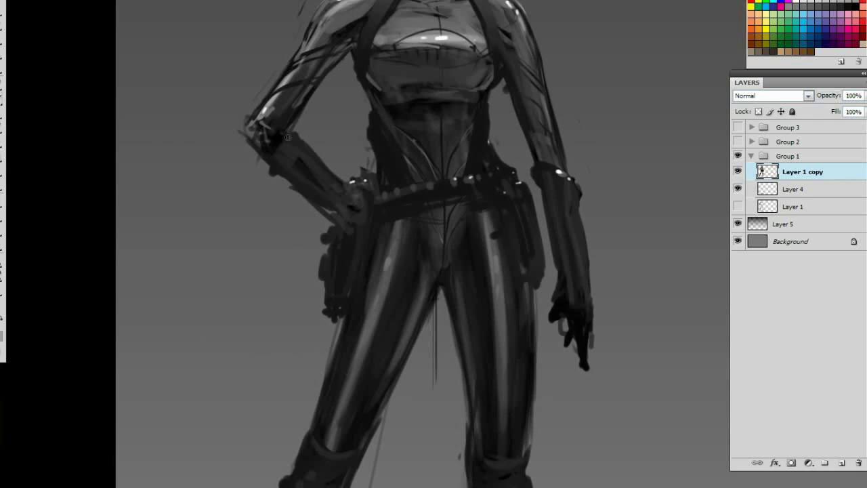
{"action": "scroll", "coordinate": [364, 199], "scroll_direction": "down", "scroll_amount": 5}
{"action": "scroll", "coordinate": [399, 126], "scroll_direction": "up", "scroll_amount": 6}
{"action": "scroll", "coordinate": [400, 126], "scroll_direction": "right", "scroll_amount": 2}
{"action": "scroll", "coordinate": [309, 249], "scroll_direction": "down", "scroll_amount": 7}
{"action": "scroll", "coordinate": [309, 249], "scroll_direction": "left", "scroll_amount": 1}
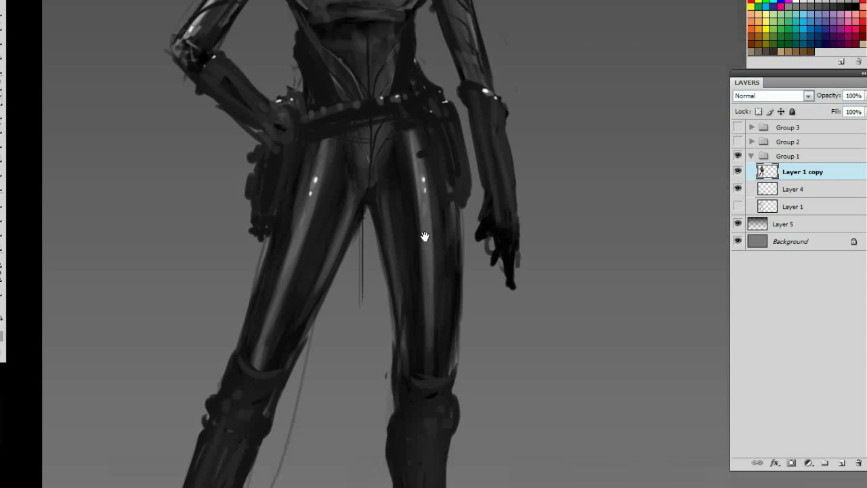
{"action": "scroll", "coordinate": [282, 250], "scroll_direction": "up", "scroll_amount": 2}
{"action": "scroll", "coordinate": [470, 145], "scroll_direction": "down", "scroll_amount": 4}
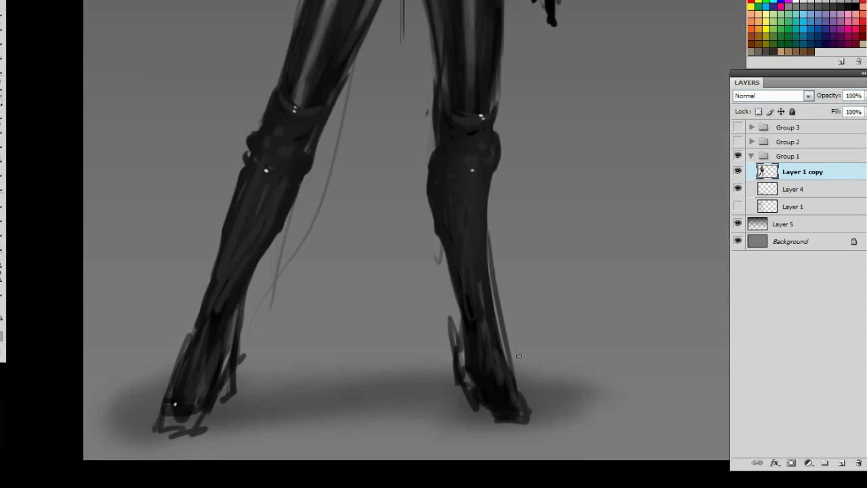
{"action": "scroll", "coordinate": [409, 218], "scroll_direction": "up", "scroll_amount": 6}
{"action": "scroll", "coordinate": [409, 218], "scroll_direction": "right", "scroll_amount": 1}
{"action": "scroll", "coordinate": [409, 218], "scroll_direction": "up", "scroll_amount": 3}
Paint light rim strokes along the visor's lower edge, both helmet edges and the neck.
{"action": "scroll", "coordinate": [366, 230], "scroll_direction": "down", "scroll_amount": 2}
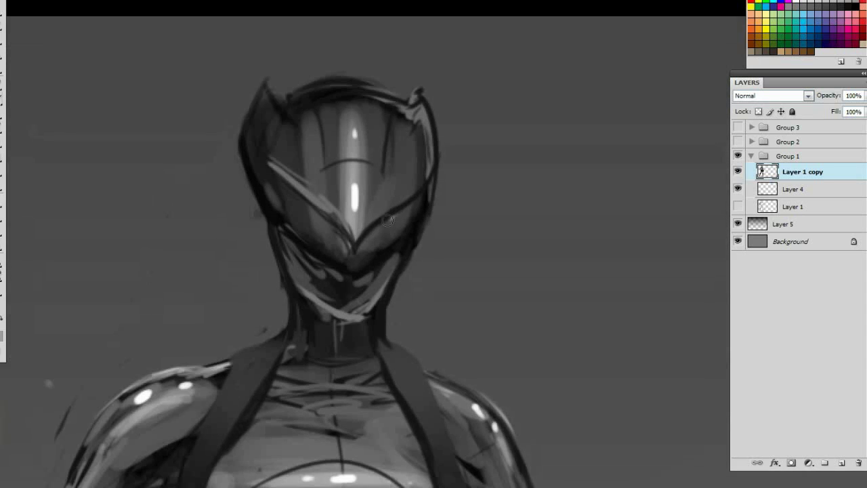
{"action": "left_click_drag", "start_coordinate": [289, 215], "coordinate": [348, 277]}
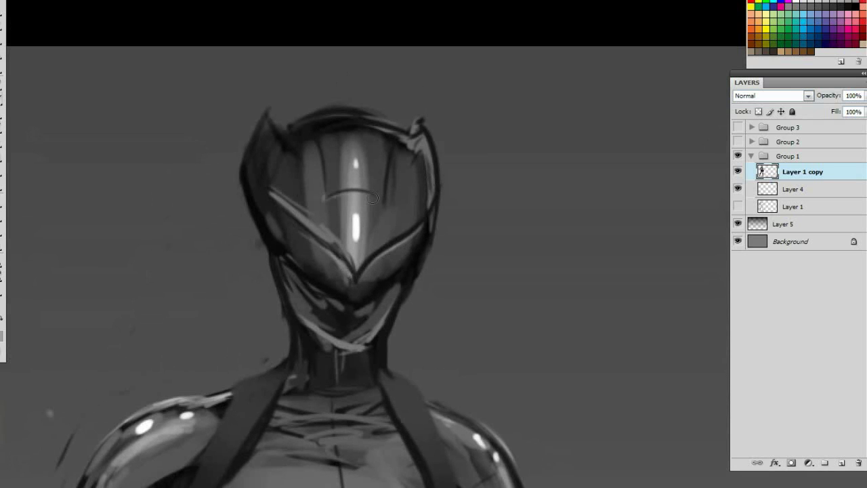
{"action": "key", "text": "h"}
{"action": "left_click_drag", "start_coordinate": [373, 197], "coordinate": [359, 190]}
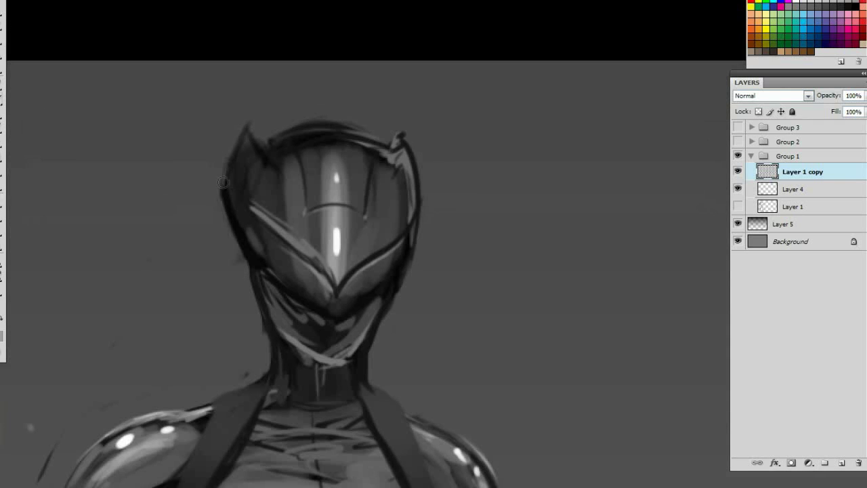
{"action": "mouse_move", "coordinate": [223, 181]}
{"action": "left_mouse_down"}
{"action": "mouse_move", "coordinate": [234, 234]}
{"action": "mouse_move", "coordinate": [266, 278]}
{"action": "left_mouse_up"}
{"action": "mouse_move", "coordinate": [407, 257]}
{"action": "left_mouse_down"}
{"action": "mouse_move", "coordinate": [427, 180]}
{"action": "mouse_move", "coordinate": [382, 237]}
{"action": "left_mouse_up"}
{"action": "mouse_move", "coordinate": [272, 203]}
{"action": "left_mouse_down"}
{"action": "mouse_move", "coordinate": [339, 249]}
{"action": "mouse_move", "coordinate": [350, 209]}
{"action": "left_mouse_up"}
{"action": "left_click_drag", "start_coordinate": [283, 177], "coordinate": [301, 229]}
{"action": "mouse_move", "coordinate": [420, 186]}
{"action": "left_mouse_down"}
{"action": "mouse_move", "coordinate": [397, 223]}
{"action": "mouse_move", "coordinate": [362, 244]}
{"action": "left_mouse_up"}
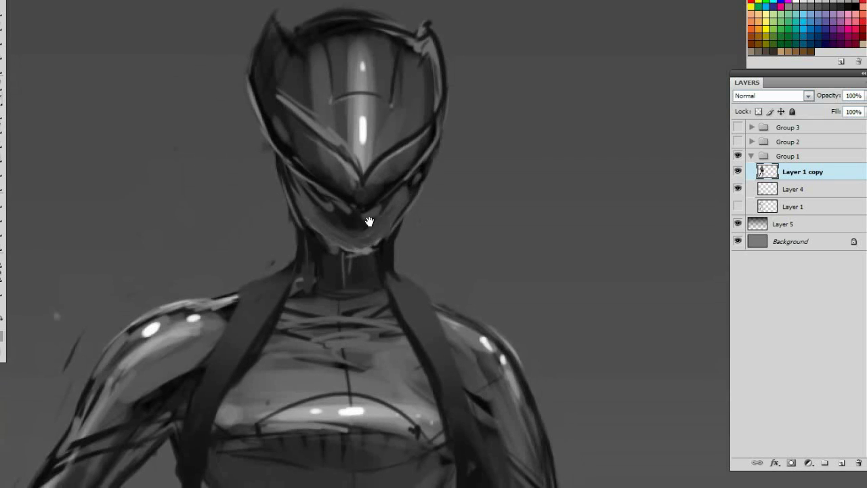
Slightly darken the chin and neck and add small light touches on the helmet.
{"action": "key", "text": "ctrl+minus"}
{"action": "key", "text": "ctrl+minus"}
{"action": "key", "text": "ctrl+minus"}
{"action": "left_click_drag", "start_coordinate": [398, 128], "coordinate": [409, 122]}
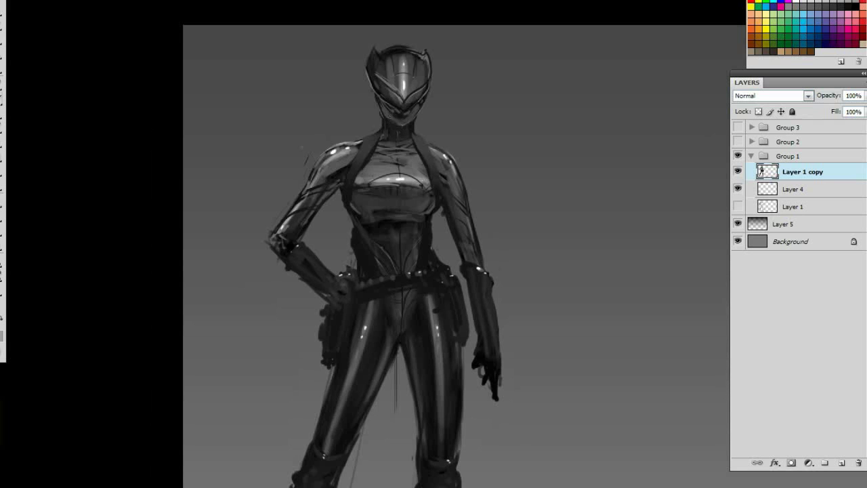
{"action": "key", "text": "ctrl+minus"}
{"action": "key", "text": "ctrl+plus"}
{"action": "key", "text": "ctrl+plus"}
{"action": "key", "text": "ctrl+plus"}
{"action": "key", "text": "ctrl+plus"}
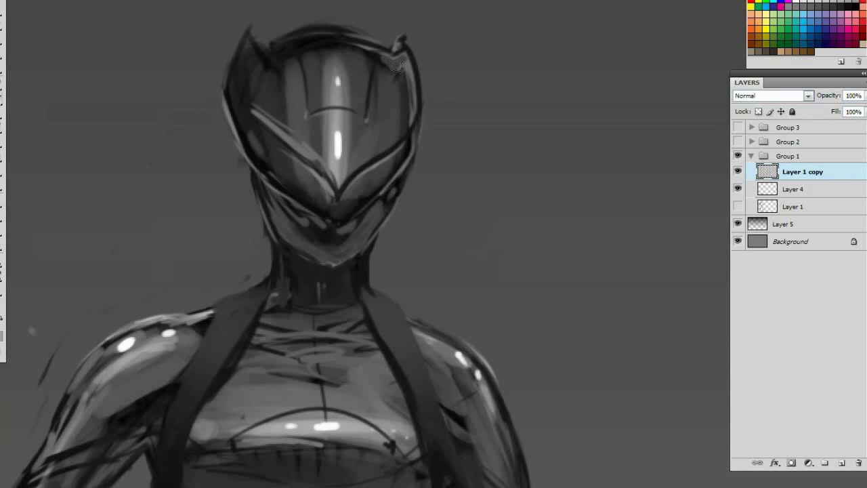
{"action": "left_click_drag", "start_coordinate": [402, 57], "coordinate": [413, 115]}
{"action": "key", "text": "ctrl+minus"}
{"action": "key", "text": "ctrl+minus"}
{"action": "key", "text": "ctrl+minus"}
{"action": "key", "text": "ctrl+minus"}
{"action": "left_click_drag", "start_coordinate": [458, 228], "coordinate": [458, 66]}
{"action": "key", "text": "ctrl+minus"}
{"action": "key", "text": "ctrl+plus"}
{"action": "key", "text": "ctrl+plus"}
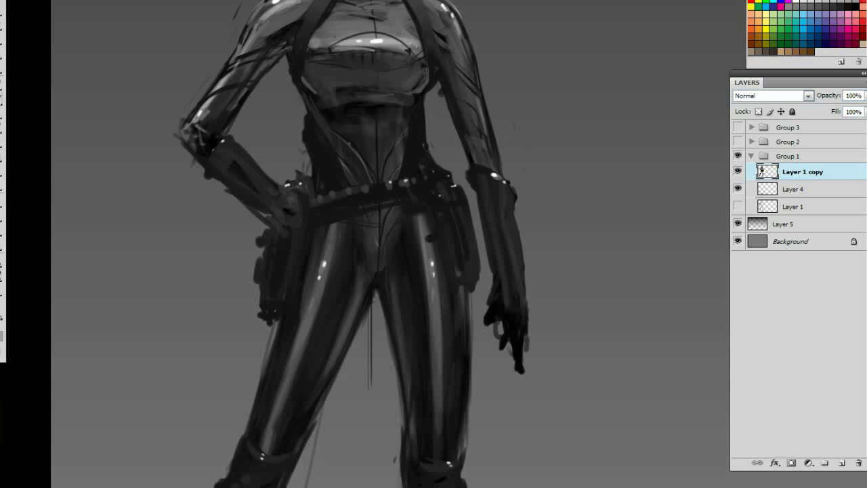
Add light strokes along the vest's right edge, then create empty Layer 6 above Layer 1 copy.
{"action": "mouse_move", "coordinate": [415, 107]}
{"action": "left_mouse_down"}
{"action": "mouse_move", "coordinate": [411, 170]}
{"action": "mouse_move", "coordinate": [419, 184]}
{"action": "left_mouse_up"}
{"action": "left_click_drag", "start_coordinate": [325, 56], "coordinate": [339, 124]}
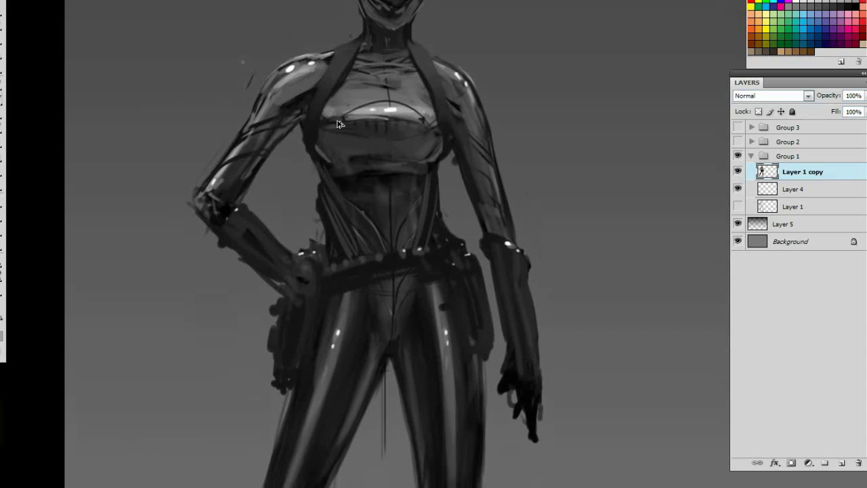
{"action": "left_click_drag", "start_coordinate": [321, 216], "coordinate": [305, 122]}
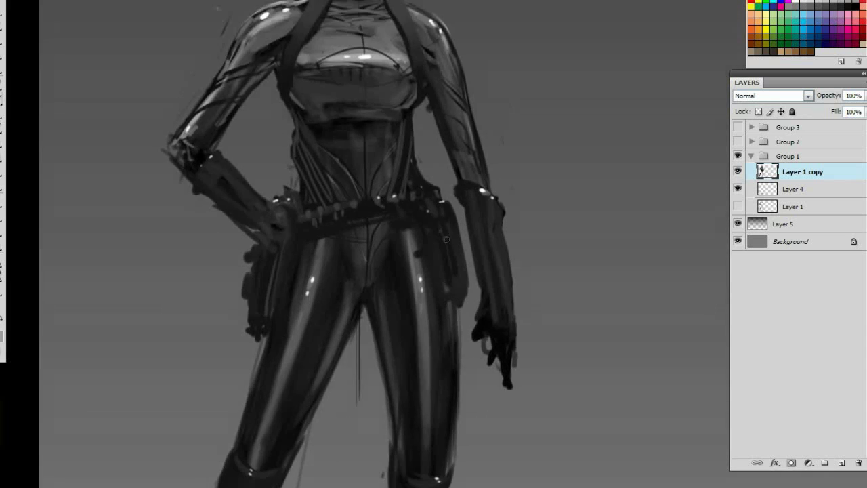
{"action": "key", "text": "ctrl+minus"}
{"action": "key", "text": "ctrl+plus"}
Set Layer 6's blend mode to Color Dodge.
{"action": "left_click", "coordinate": [841, 462]}
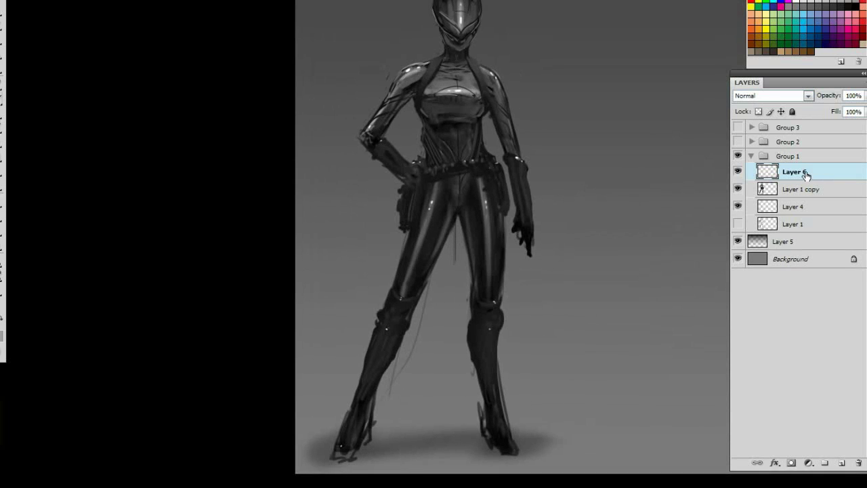
{"action": "double_click", "coordinate": [826, 171]}
{"action": "left_click", "coordinate": [583, 47]}
{"action": "left_click", "coordinate": [773, 95]}
{"action": "left_click", "coordinate": [752, 217]}
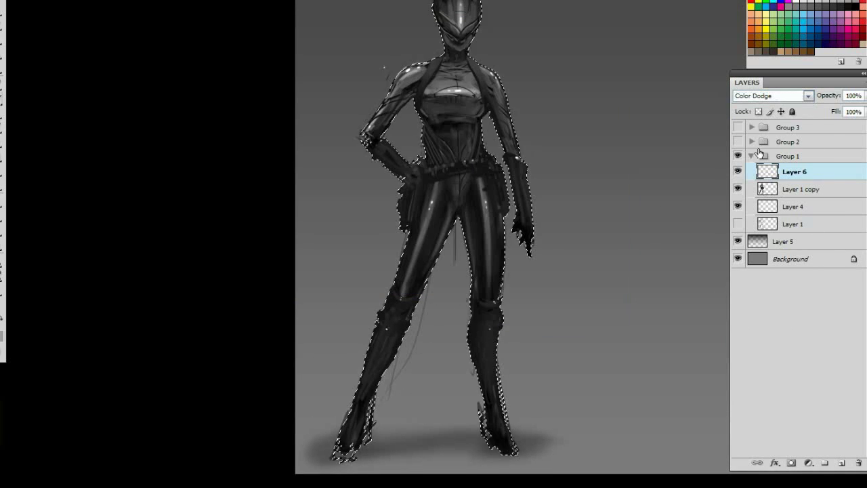
{"action": "left_click", "coordinate": [738, 189]}
{"action": "left_click", "coordinate": [738, 189]}
With a small soft round brush, paint orange glow on the hip, thigh, chest, knees and boots.
{"action": "right_click", "coordinate": [714, 180]}
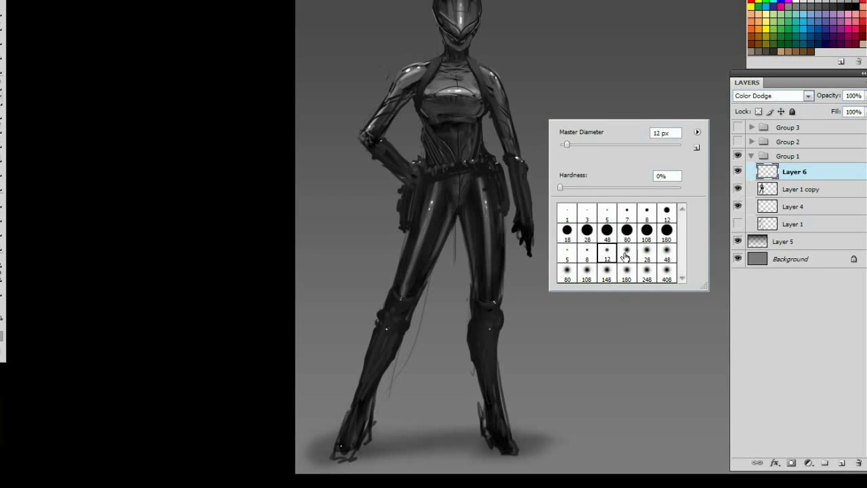
{"action": "left_click", "coordinate": [265, 92]}
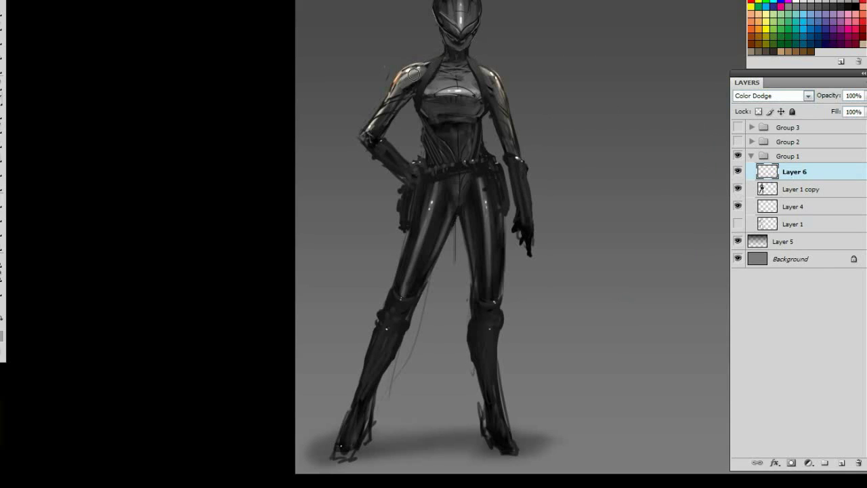
{"action": "mouse_move", "coordinate": [444, 176]}
{"action": "left_mouse_down"}
{"action": "mouse_move", "coordinate": [394, 259]}
{"action": "mouse_move", "coordinate": [476, 185]}
{"action": "left_mouse_up"}
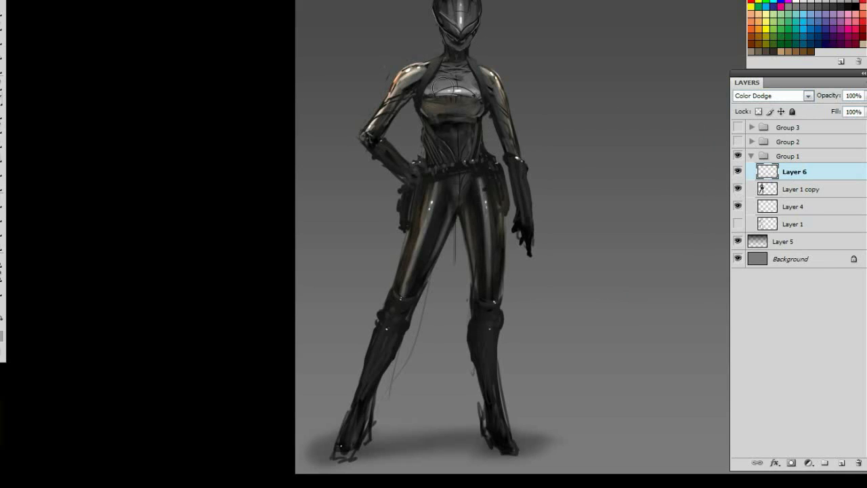
{"action": "left_click_drag", "start_coordinate": [444, 87], "coordinate": [471, 80]}
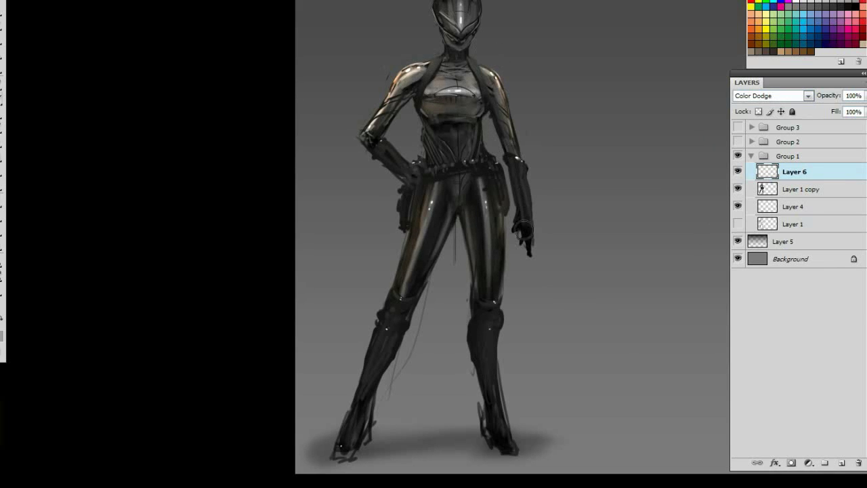
{"action": "left_click_drag", "start_coordinate": [400, 288], "coordinate": [376, 335]}
{"action": "left_click_drag", "start_coordinate": [491, 319], "coordinate": [495, 339]}
{"action": "left_click_drag", "start_coordinate": [478, 271], "coordinate": [475, 230]}
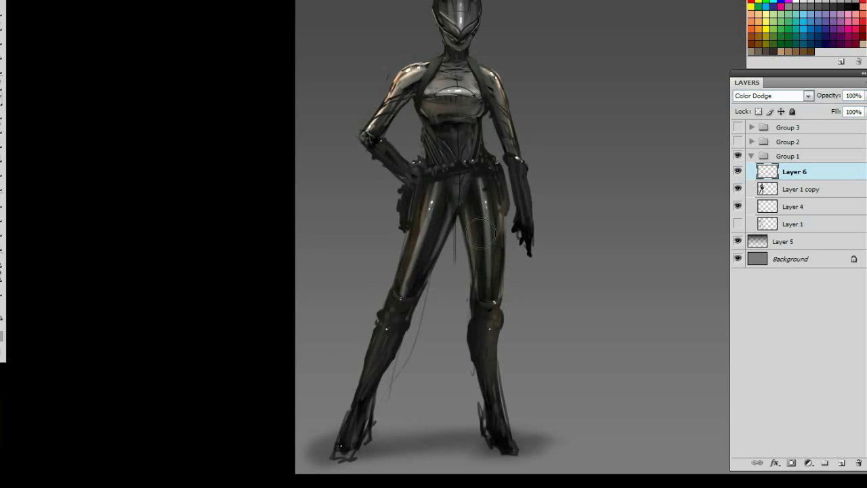
{"action": "key", "text": "bracketright"}
{"action": "key", "text": "bracketright"}
{"action": "key", "text": "bracketright"}
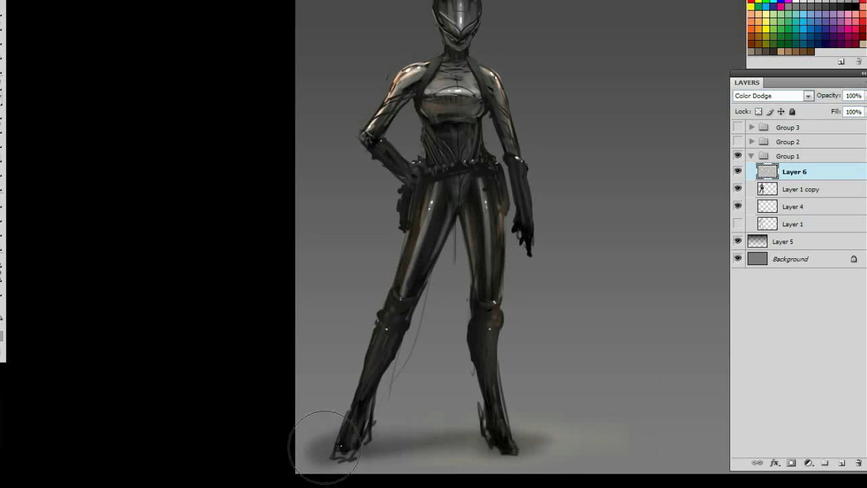
Switch to a larger soft brush preset, add a small glow on the neck and resize the brush.
{"action": "left_click_drag", "start_coordinate": [483, 260], "coordinate": [532, 301]}
{"action": "key", "text": "ctrl+plus"}
{"action": "key", "text": "ctrl+plus"}
{"action": "right_click", "coordinate": [576, 238]}
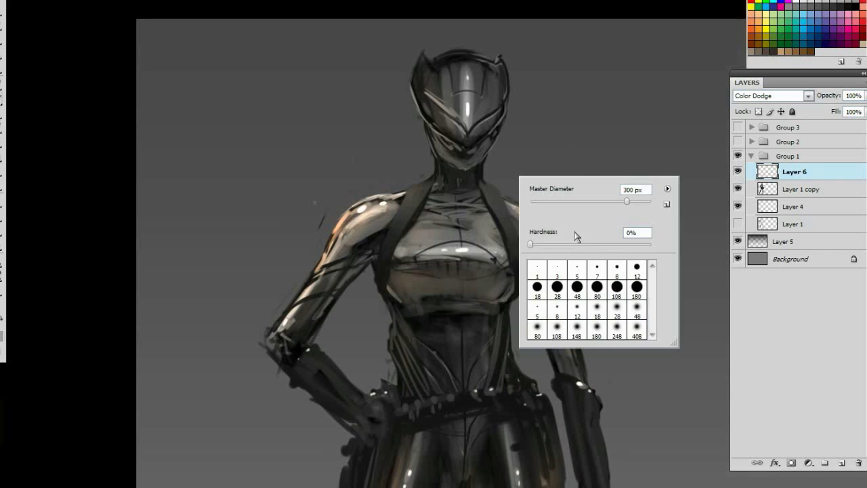
{"action": "double_click", "coordinate": [596, 270]}
{"action": "left_click_drag", "start_coordinate": [437, 157], "coordinate": [437, 136]}
{"action": "left_click_drag", "start_coordinate": [475, 19], "coordinate": [440, 68]}
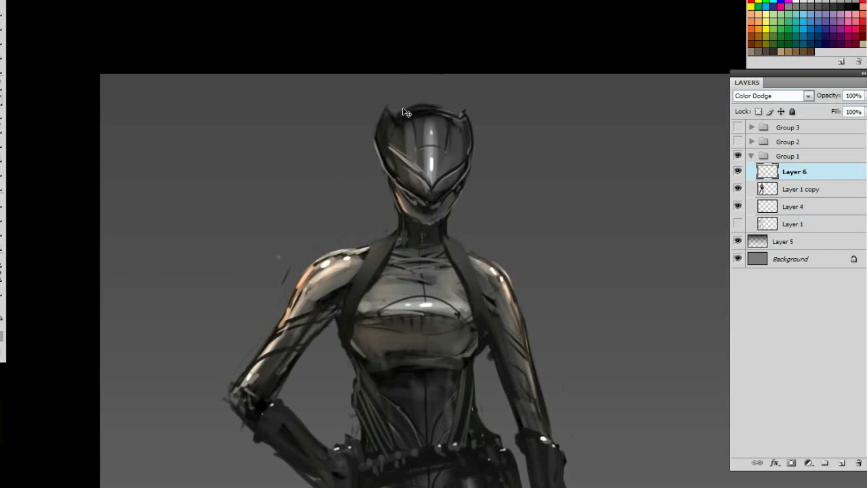
{"action": "right_click", "coordinate": [454, 124]}
{"action": "key", "text": "Return"}
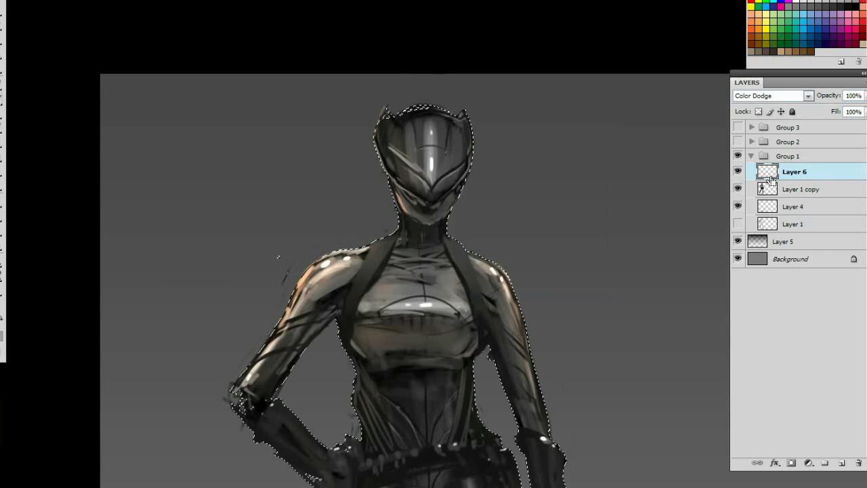
{"action": "right_click", "coordinate": [397, 122]}
{"action": "key", "text": "Return"}
Paint warm glow over the helmet and its edges, neck, shoulders, chest and legs, then add Layer 7.
{"action": "left_click_drag", "start_coordinate": [388, 166], "coordinate": [415, 224]}
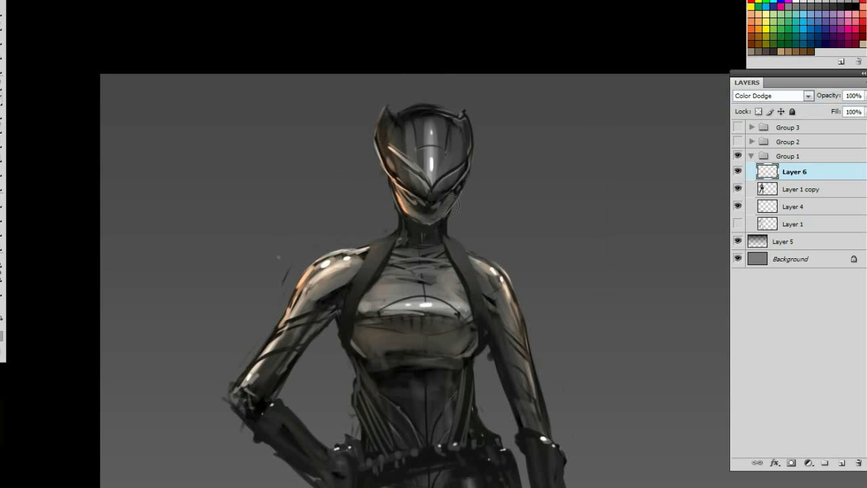
{"action": "left_click_drag", "start_coordinate": [451, 173], "coordinate": [455, 203]}
{"action": "left_click_drag", "start_coordinate": [413, 284], "coordinate": [419, 223]}
{"action": "mouse_move", "coordinate": [406, 156]}
{"action": "left_mouse_down"}
{"action": "mouse_move", "coordinate": [385, 196]}
{"action": "mouse_move", "coordinate": [474, 217]}
{"action": "left_mouse_up"}
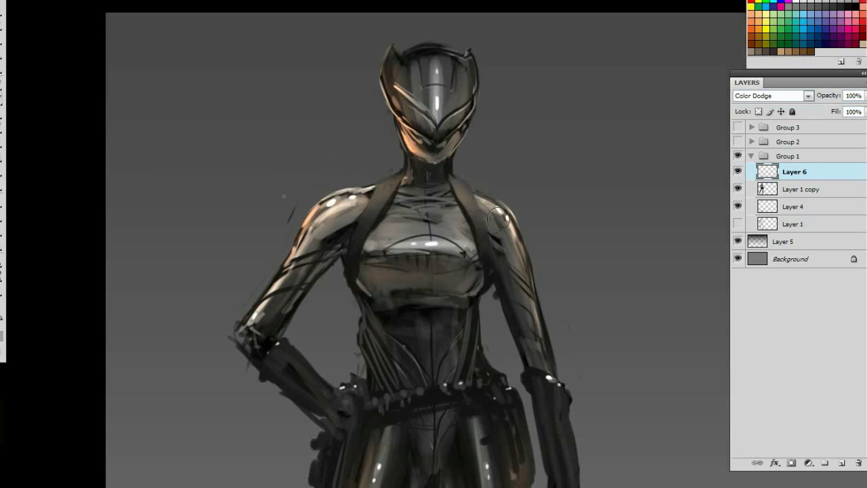
{"action": "left_click_drag", "start_coordinate": [498, 244], "coordinate": [532, 196]}
{"action": "left_click_drag", "start_coordinate": [400, 129], "coordinate": [339, 182]}
{"action": "mouse_move", "coordinate": [572, 266]}
{"action": "left_mouse_down"}
{"action": "mouse_move", "coordinate": [599, 289]}
{"action": "mouse_move", "coordinate": [579, 181]}
{"action": "left_mouse_up"}
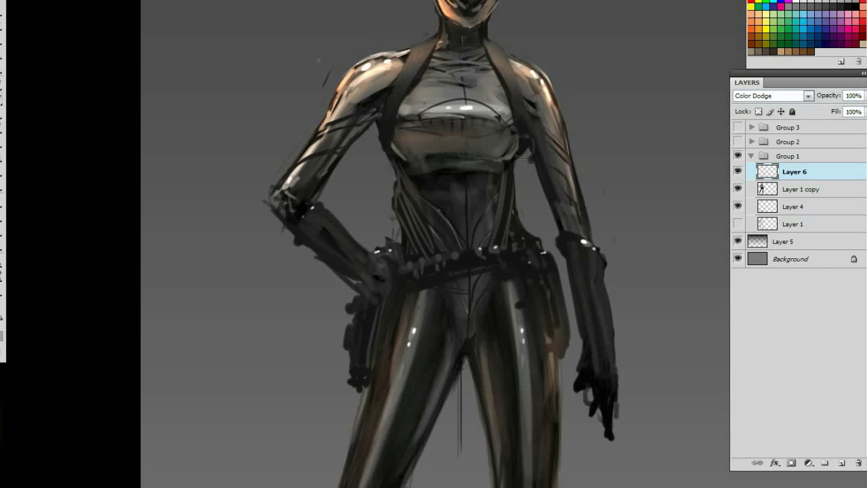
{"action": "mouse_move", "coordinate": [410, 162]}
{"action": "left_mouse_down"}
{"action": "mouse_move", "coordinate": [411, 231]}
{"action": "mouse_move", "coordinate": [420, 143]}
{"action": "left_mouse_up"}
{"action": "left_click_drag", "start_coordinate": [613, 273], "coordinate": [603, 148]}
{"action": "scroll", "coordinate": [603, 148], "scroll_direction": "down", "scroll_amount": 4}
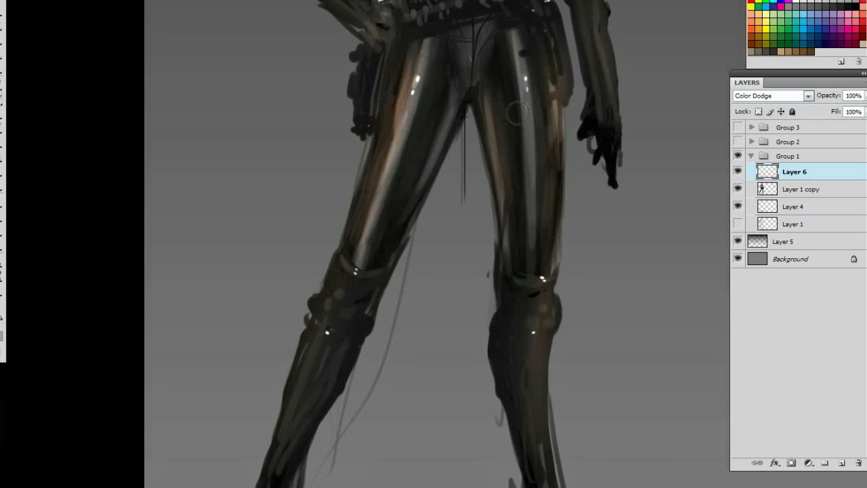
{"action": "scroll", "coordinate": [569, 107], "scroll_direction": "up", "scroll_amount": 1}
{"action": "left_click", "coordinate": [842, 463]}
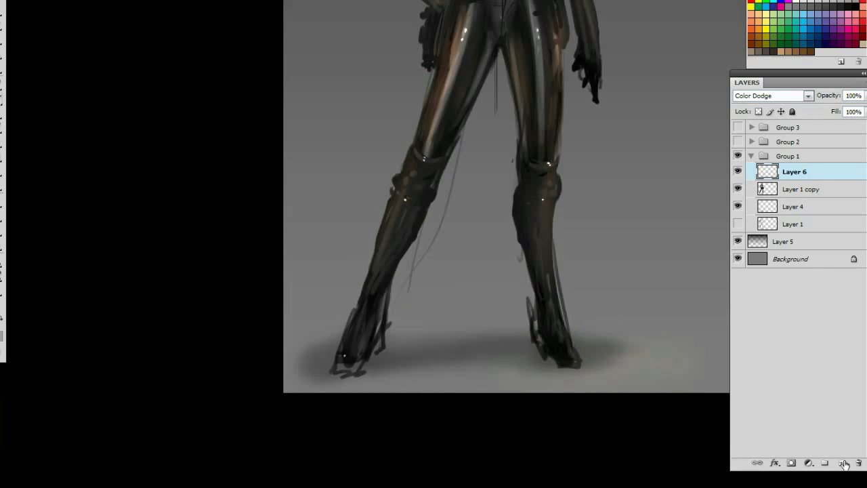
{"action": "scroll", "coordinate": [529, 176], "scroll_direction": "up", "scroll_amount": 1}
{"action": "right_click", "coordinate": [518, 171]}
{"action": "key", "text": "Escape"}
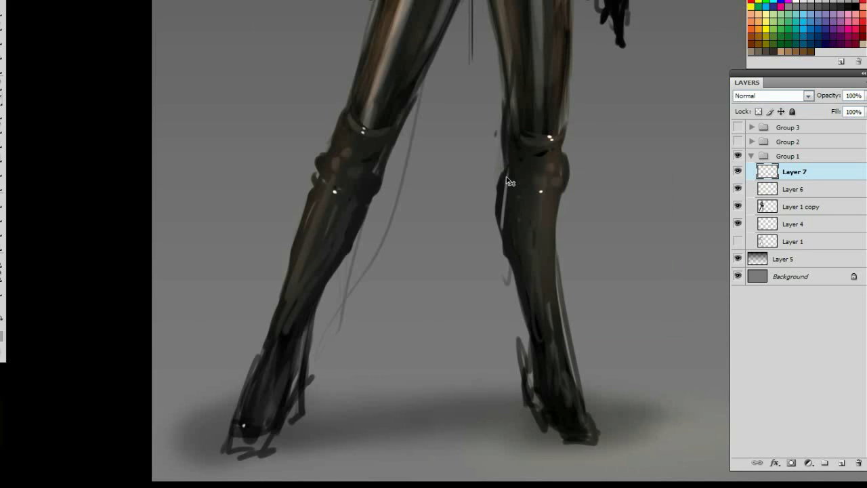
{"action": "left_click_drag", "start_coordinate": [501, 173], "coordinate": [515, 298]}
{"action": "mouse_move", "coordinate": [373, 195]}
{"action": "left_mouse_down"}
{"action": "mouse_move", "coordinate": [426, 151]}
{"action": "mouse_move", "coordinate": [372, 245]}
{"action": "left_mouse_up"}
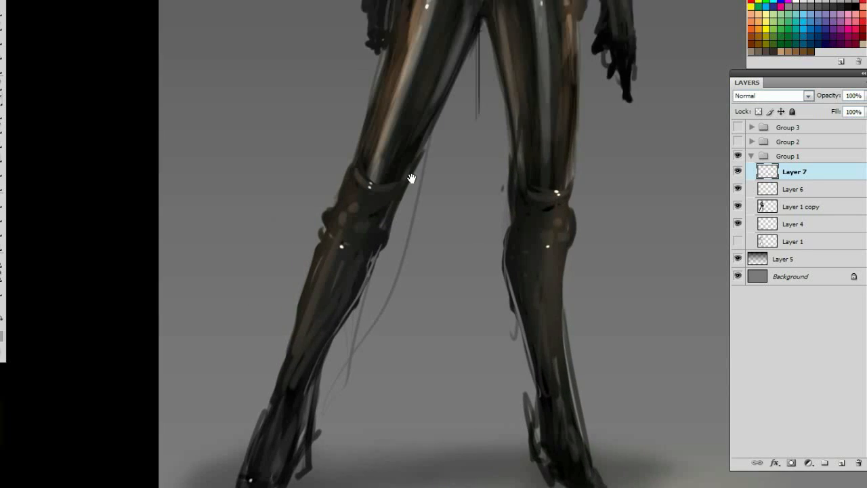
{"action": "left_click_drag", "start_coordinate": [379, 169], "coordinate": [400, 203]}
{"action": "left_click_drag", "start_coordinate": [468, 63], "coordinate": [416, 160]}
{"action": "scroll", "coordinate": [467, 164], "scroll_direction": "down", "scroll_amount": 1}
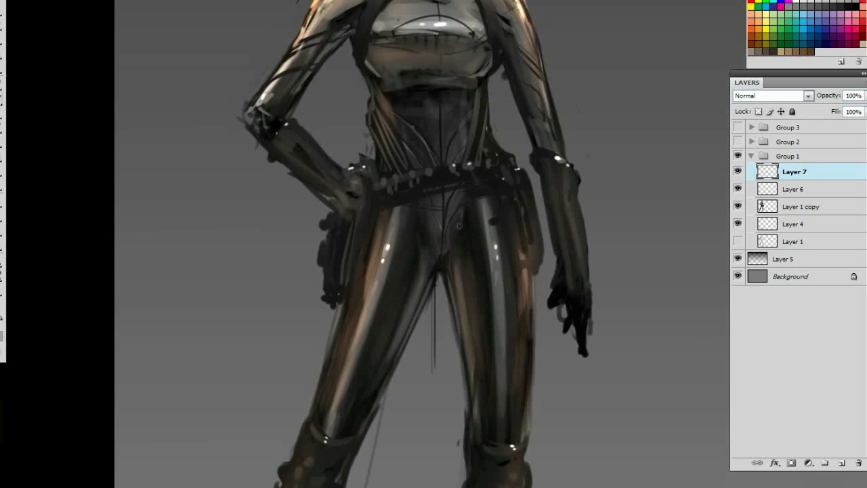
{"action": "scroll", "coordinate": [468, 201], "scroll_direction": "up", "scroll_amount": 1}
{"action": "right_click", "coordinate": [448, 265]}
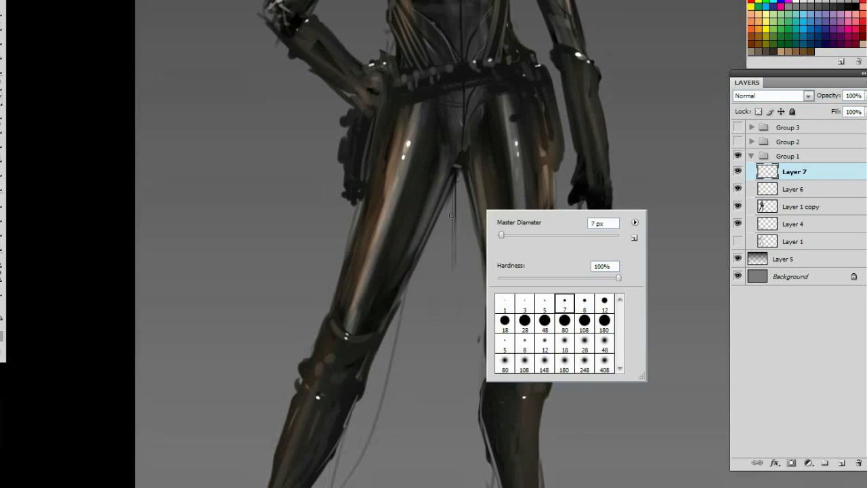
{"action": "key", "text": "Escape"}
{"action": "left_click", "coordinate": [453, 261], "text": "ctrl"}
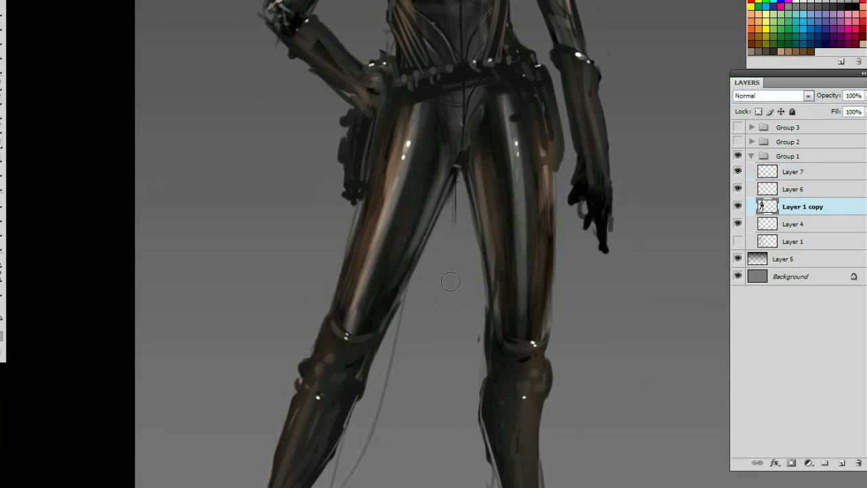
{"action": "left_click_drag", "start_coordinate": [451, 204], "coordinate": [449, 136]}
{"action": "left_click", "coordinate": [373, 196], "text": "ctrl"}
{"action": "left_click_drag", "start_coordinate": [406, 27], "coordinate": [370, 222]}
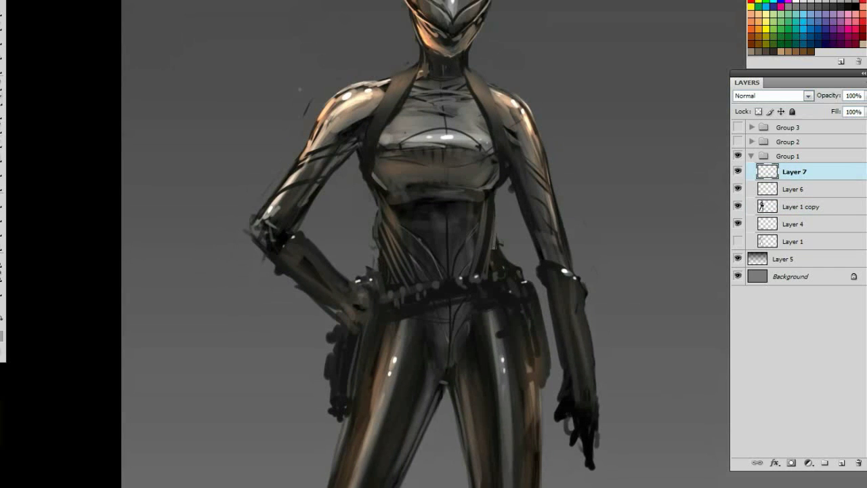
{"action": "left_click_drag", "start_coordinate": [500, 257], "coordinate": [495, 193]}
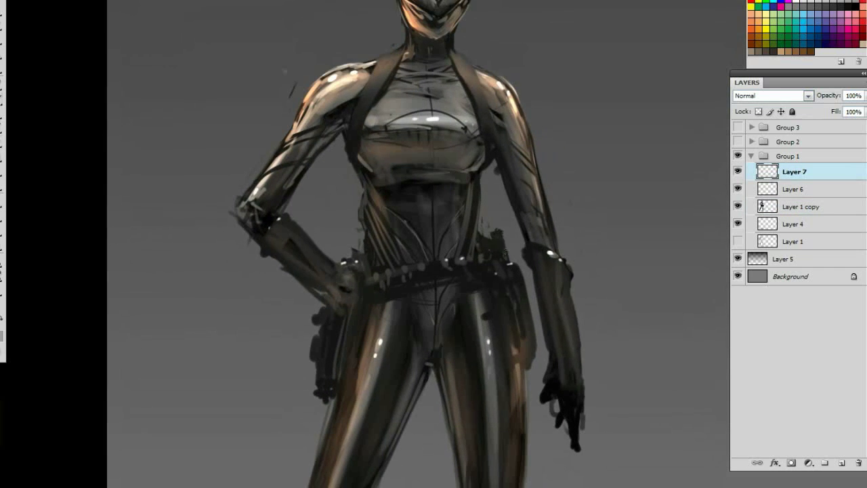
{"action": "left_click_drag", "start_coordinate": [494, 150], "coordinate": [505, 232]}
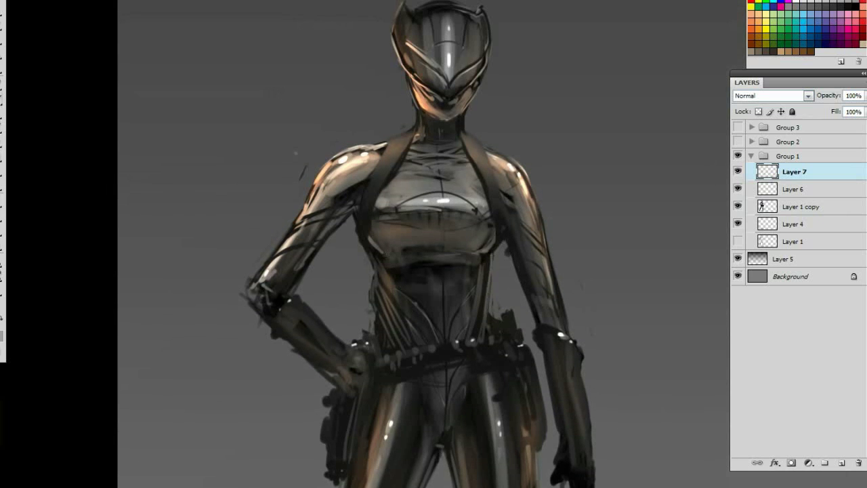
{"action": "left_click_drag", "start_coordinate": [379, 275], "coordinate": [439, 201]}
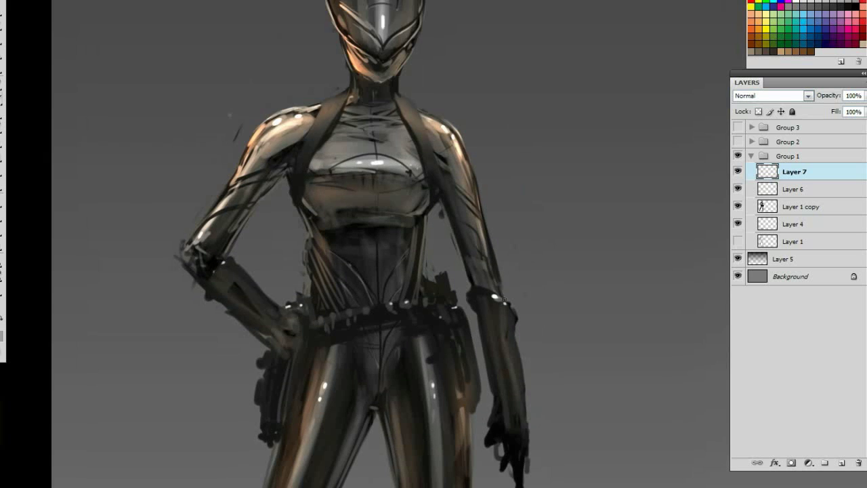
{"action": "key", "text": "ctrl+0"}
{"action": "left_click", "coordinate": [467, 163]}
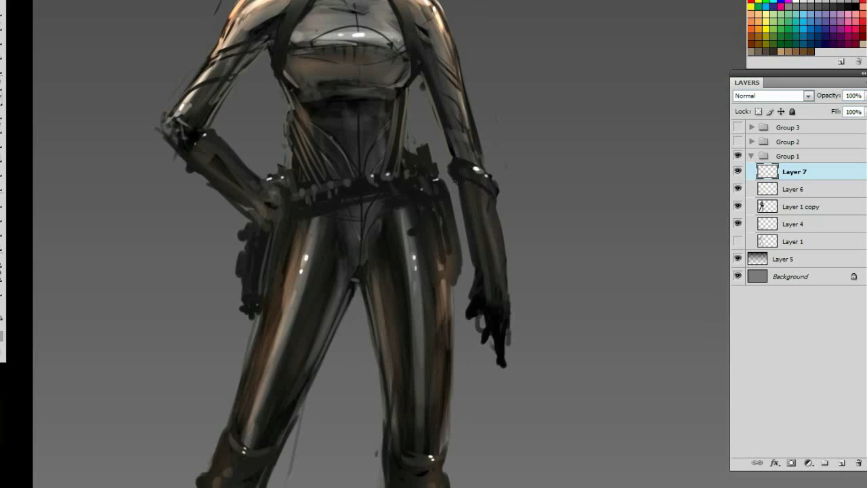
{"action": "left_click_drag", "start_coordinate": [502, 289], "coordinate": [532, 326]}
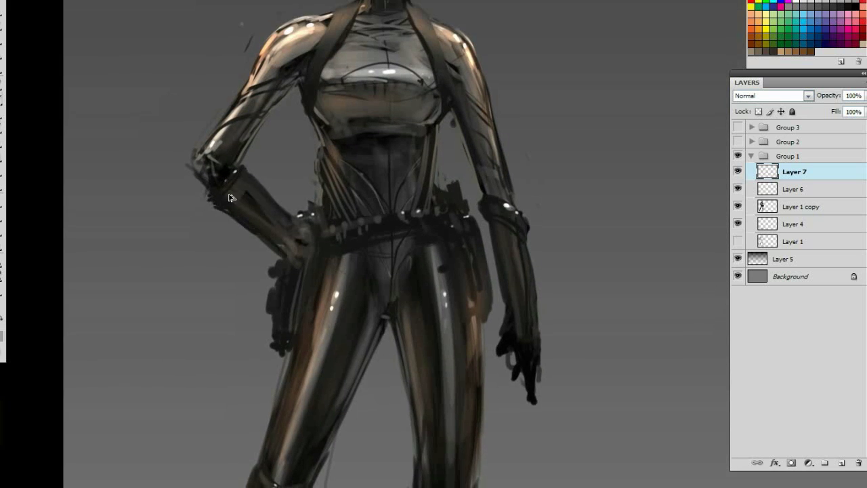
{"action": "left_click_drag", "start_coordinate": [322, 6], "coordinate": [355, 106]}
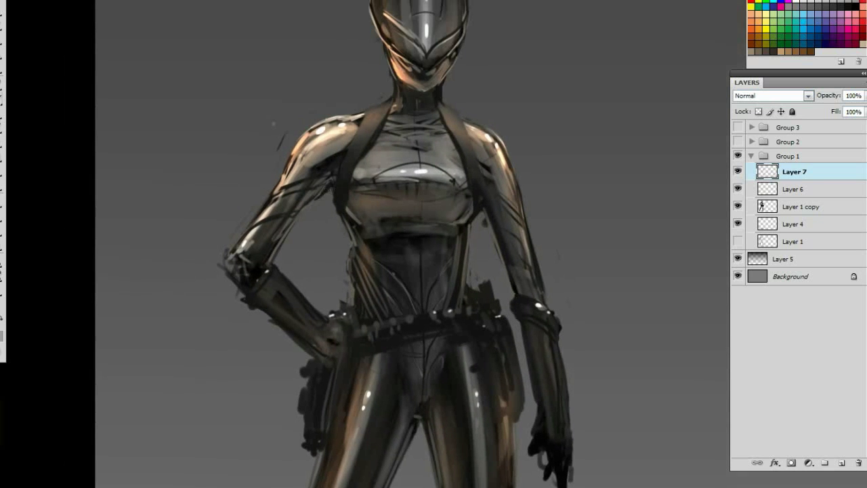
{"action": "left_click_drag", "start_coordinate": [474, 193], "coordinate": [440, 203]}
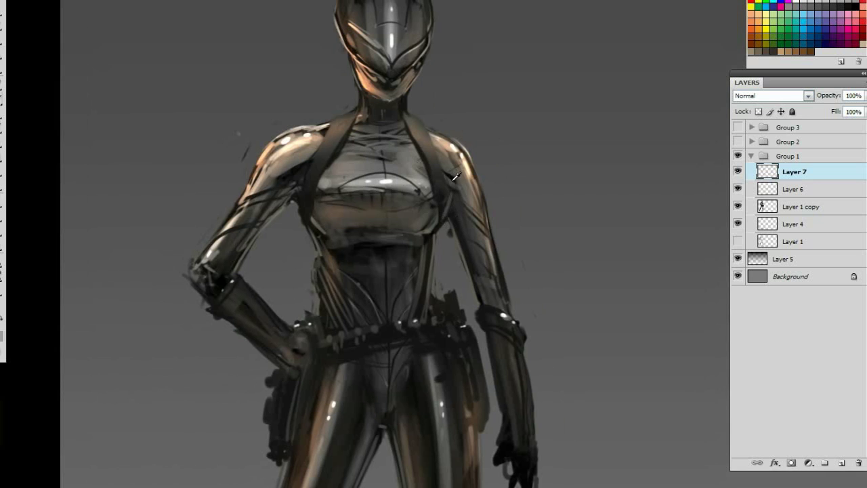
{"action": "key", "text": "h"}
{"action": "left_click_drag", "start_coordinate": [452, 204], "coordinate": [407, 348]}
{"action": "key", "text": "h"}
{"action": "key", "text": "h"}
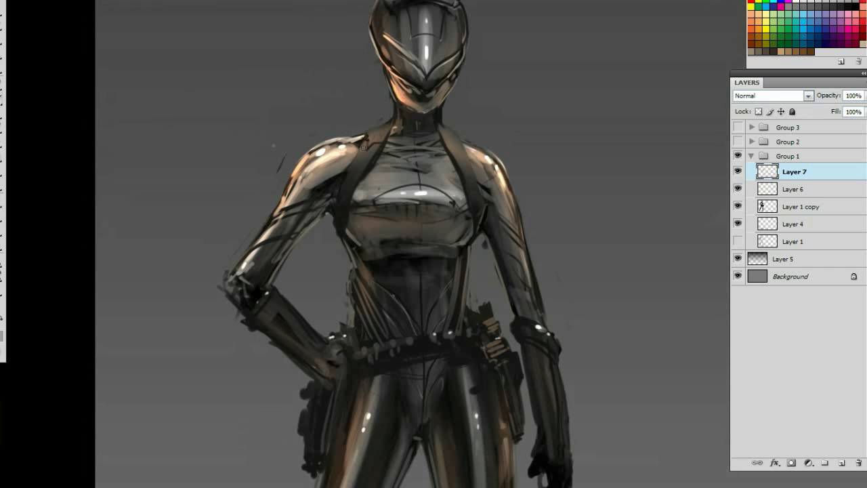
{"action": "left_click_drag", "start_coordinate": [453, 150], "coordinate": [668, 142]}
{"action": "key", "text": "ctrl+0"}
Try duplicating and mirroring the finished character's group, then undo it and zoom in.
{"action": "left_click", "coordinate": [751, 156]}
{"action": "left_click", "coordinate": [738, 156]}
{"action": "left_click", "coordinate": [738, 156]}
{"action": "key", "text": "ctrl+z"}
{"action": "left_click_drag", "start_coordinate": [544, 180], "coordinate": [475, 166]}
{"action": "key", "text": "ctrl+shift+z"}
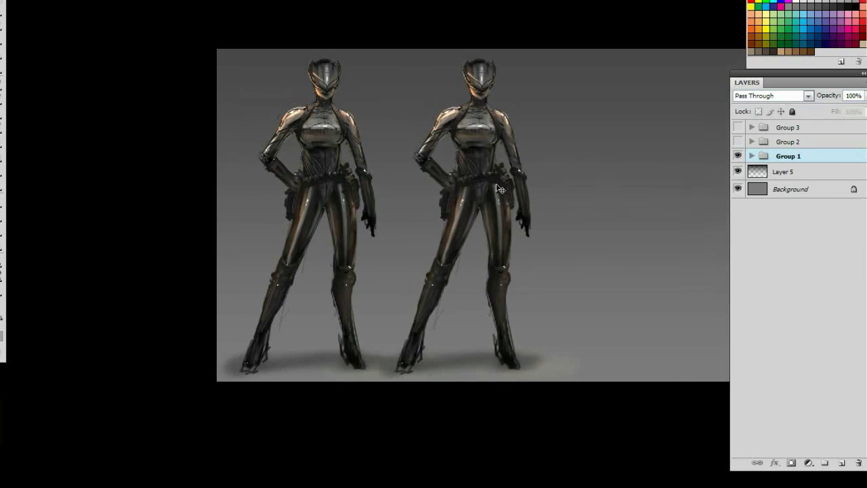
{"action": "key", "text": "ctrl+shift+z"}
{"action": "key", "text": "ctrl+alt+z"}
{"action": "key", "text": "ctrl+alt+z"}
{"action": "key", "text": "ctrl+plus"}
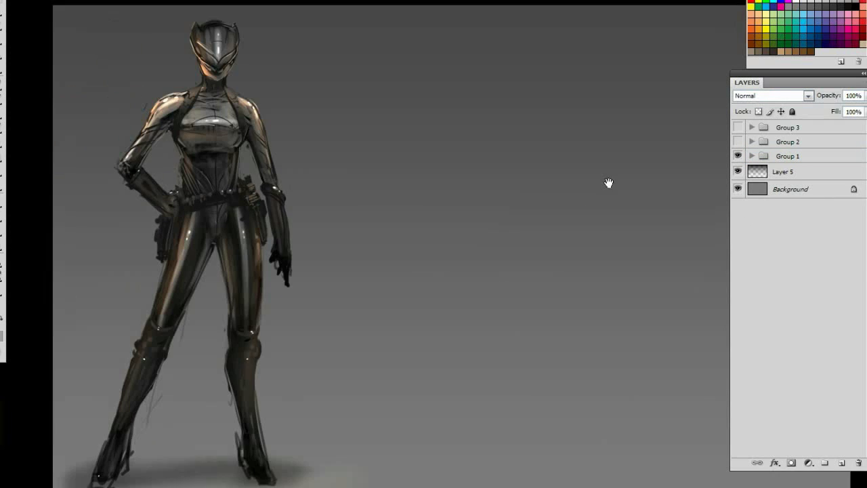
Show and duplicate Group 2's sketch layer, hide the panels, and paint dark tones on its head.
{"action": "left_click", "coordinate": [738, 141]}
{"action": "left_click", "coordinate": [751, 142]}
{"action": "left_click_drag", "start_coordinate": [779, 158], "coordinate": [841, 463]}
{"action": "key", "text": "Tab"}
{"action": "mouse_move", "coordinate": [450, 180]}
{"action": "left_mouse_down"}
{"action": "mouse_move", "coordinate": [503, 142]}
{"action": "mouse_move", "coordinate": [456, 102]}
{"action": "left_mouse_up"}
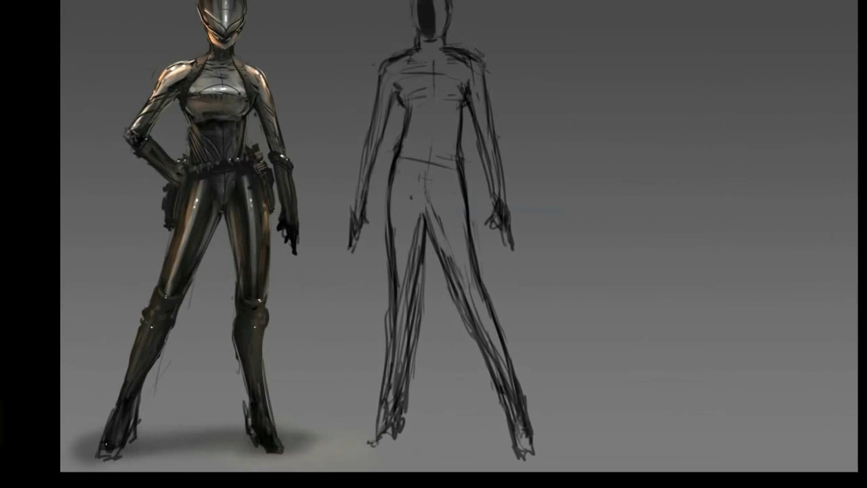
{"action": "mouse_move", "coordinate": [423, 2]}
{"action": "left_mouse_down"}
{"action": "mouse_move", "coordinate": [418, 27]}
{"action": "mouse_move", "coordinate": [434, 13]}
{"action": "mouse_move", "coordinate": [440, 20]}
{"action": "mouse_move", "coordinate": [417, 20]}
{"action": "mouse_move", "coordinate": [430, 45]}
{"action": "mouse_move", "coordinate": [429, 32]}
{"action": "mouse_move", "coordinate": [426, 102]}
{"action": "mouse_move", "coordinate": [434, 61]}
{"action": "mouse_move", "coordinate": [447, 51]}
{"action": "mouse_move", "coordinate": [413, 64]}
{"action": "mouse_move", "coordinate": [484, 55]}
{"action": "left_mouse_up"}
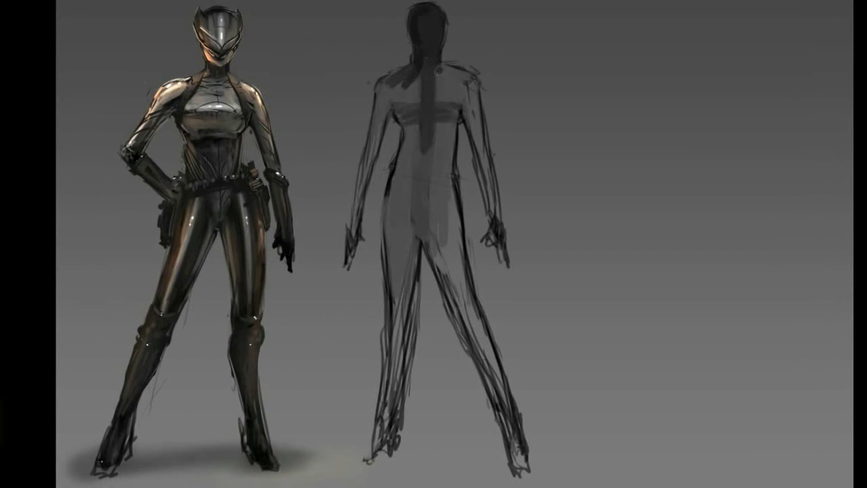
Undo the stray stroke, shade the second figure's back dark gray and lay lighter gray over its shoulders.
{"action": "key", "text": "ctrl+z"}
{"action": "mouse_move", "coordinate": [405, 209]}
{"action": "left_mouse_down"}
{"action": "mouse_move", "coordinate": [405, 127]}
{"action": "mouse_move", "coordinate": [405, 152]}
{"action": "left_mouse_up"}
{"action": "left_click_drag", "start_coordinate": [441, 210], "coordinate": [441, 120]}
{"action": "left_click_drag", "start_coordinate": [395, 72], "coordinate": [400, 151]}
{"action": "left_click_drag", "start_coordinate": [397, 215], "coordinate": [399, 131]}
{"action": "mouse_move", "coordinate": [461, 75]}
{"action": "left_mouse_down"}
{"action": "mouse_move", "coordinate": [453, 166]}
{"action": "mouse_move", "coordinate": [466, 247]}
{"action": "left_mouse_up"}
{"action": "mouse_move", "coordinate": [471, 63]}
{"action": "left_mouse_down"}
{"action": "mouse_move", "coordinate": [476, 106]}
{"action": "mouse_move", "coordinate": [466, 33]}
{"action": "left_mouse_up"}
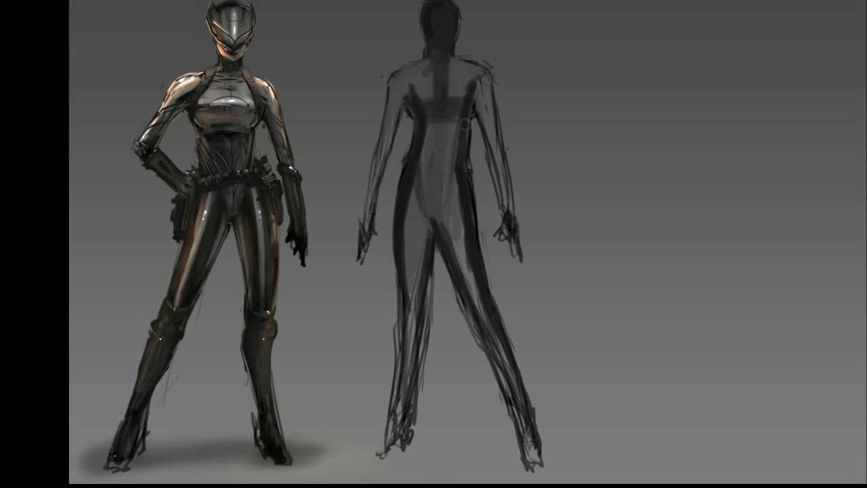
{"action": "left_click_drag", "start_coordinate": [506, 69], "coordinate": [502, 35]}
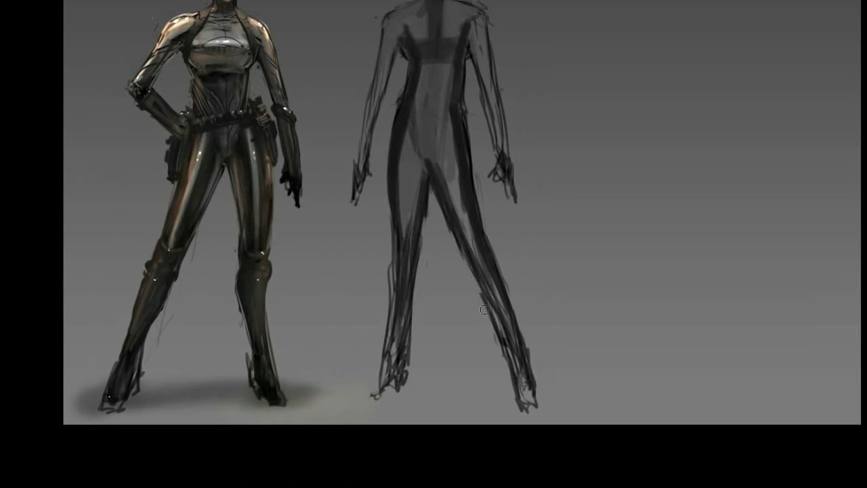
{"action": "mouse_move", "coordinate": [457, 92]}
{"action": "left_mouse_down"}
{"action": "mouse_move", "coordinate": [477, 184]}
{"action": "mouse_move", "coordinate": [515, 147]}
{"action": "left_mouse_up"}
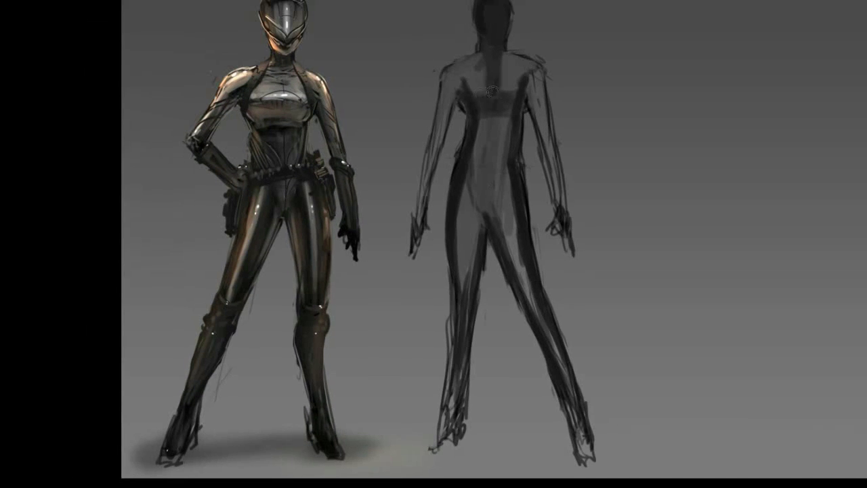
{"action": "mouse_move", "coordinate": [492, 91]}
{"action": "left_mouse_down"}
{"action": "mouse_move", "coordinate": [495, 77]}
{"action": "mouse_move", "coordinate": [517, 84]}
{"action": "mouse_move", "coordinate": [478, 98]}
{"action": "mouse_move", "coordinate": [504, 96]}
{"action": "left_mouse_up"}
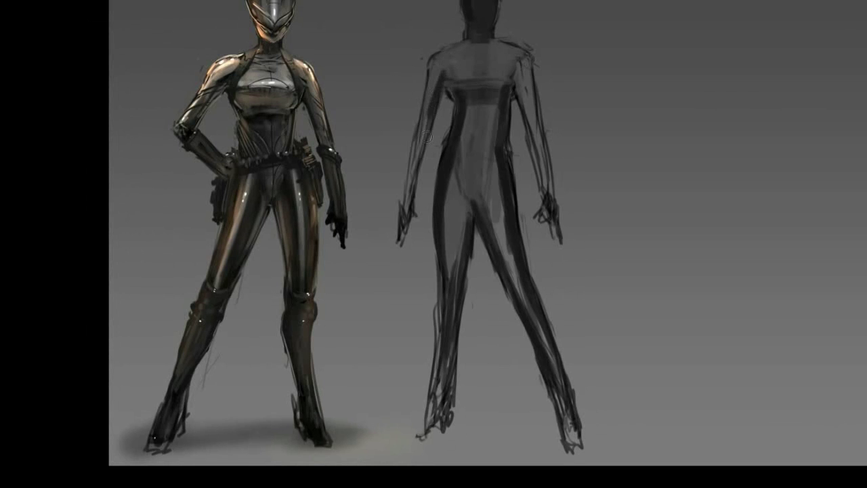
Fill both arms and hands with dark gray and lighten the second figure's head.
{"action": "left_click_drag", "start_coordinate": [516, 70], "coordinate": [544, 183]}
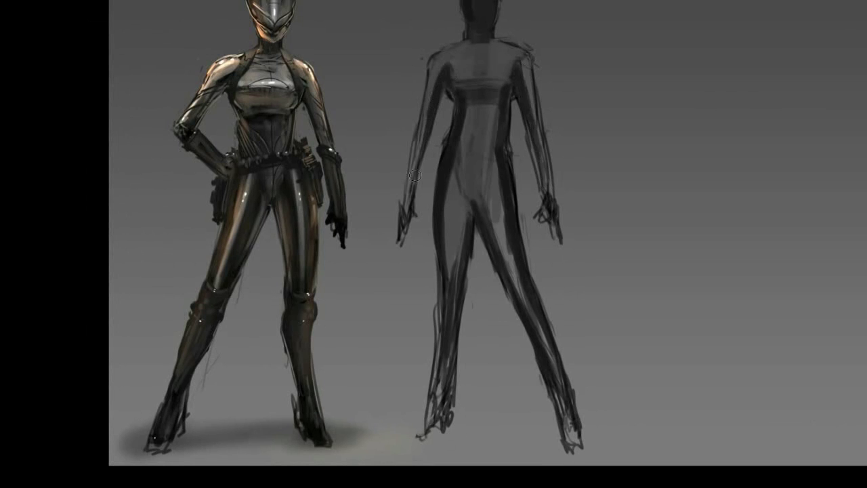
{"action": "left_click_drag", "start_coordinate": [415, 175], "coordinate": [418, 129]}
{"action": "left_click_drag", "start_coordinate": [423, 95], "coordinate": [410, 193]}
{"action": "left_click_drag", "start_coordinate": [526, 71], "coordinate": [556, 209]}
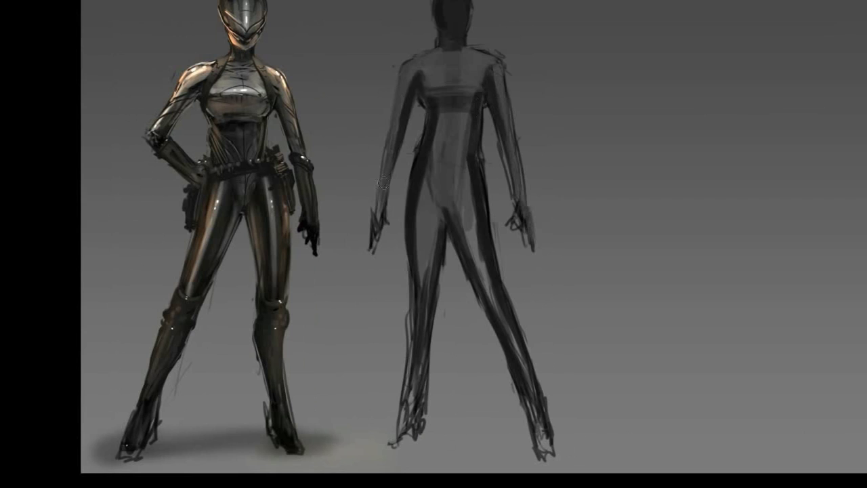
{"action": "left_click_drag", "start_coordinate": [381, 202], "coordinate": [372, 251]}
{"action": "left_click_drag", "start_coordinate": [515, 190], "coordinate": [535, 254]}
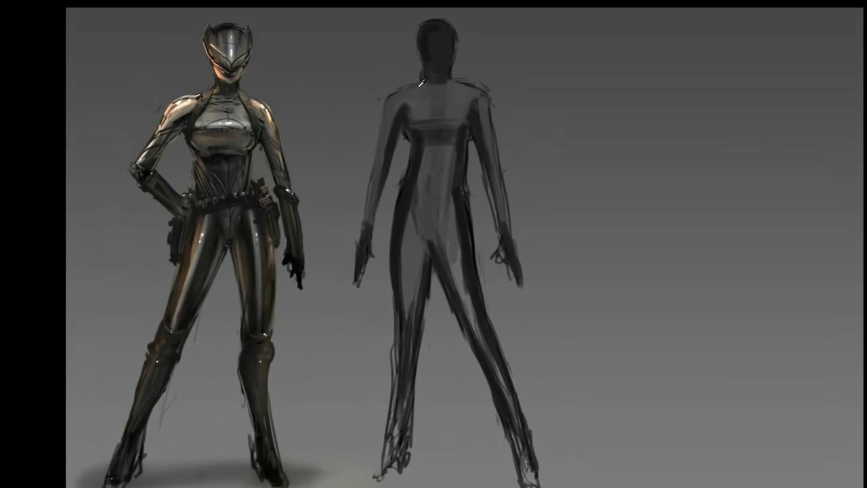
{"action": "left_click_drag", "start_coordinate": [433, 42], "coordinate": [433, 80]}
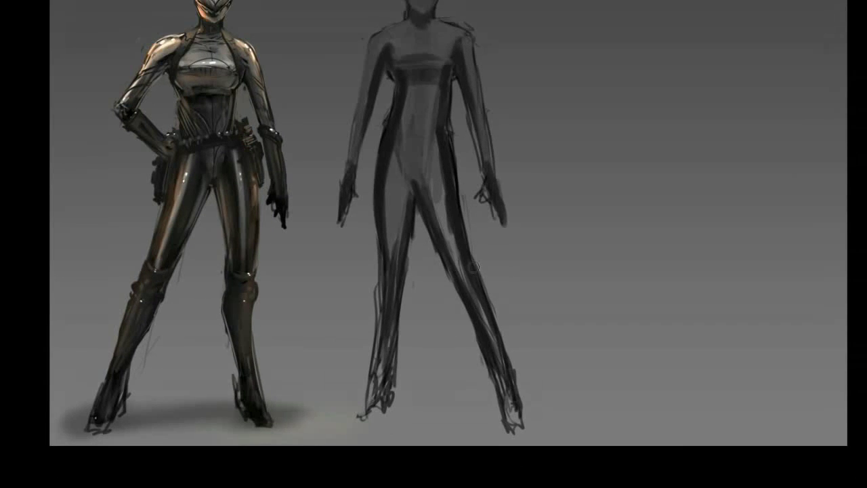
Darken the second figure's legs and both feet with dark gray strokes.
{"action": "left_click_drag", "start_coordinate": [470, 346], "coordinate": [505, 410]}
{"action": "left_click_drag", "start_coordinate": [393, 424], "coordinate": [387, 452]}
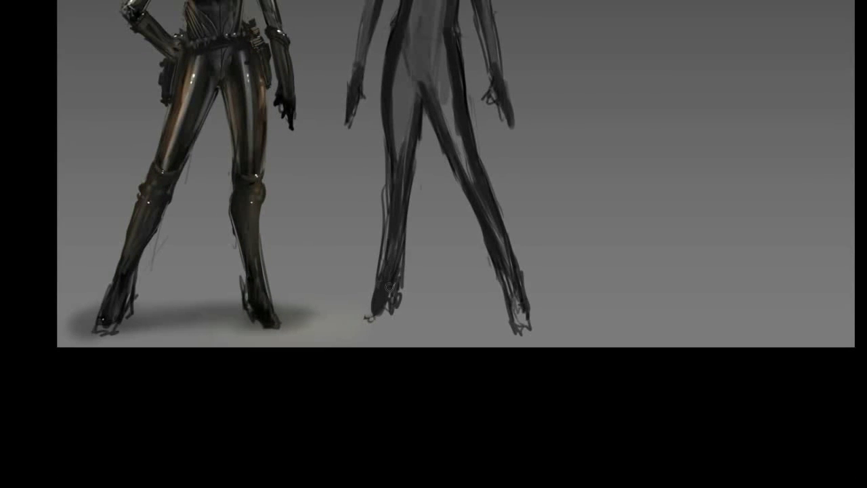
{"action": "left_click_drag", "start_coordinate": [377, 318], "coordinate": [398, 271]}
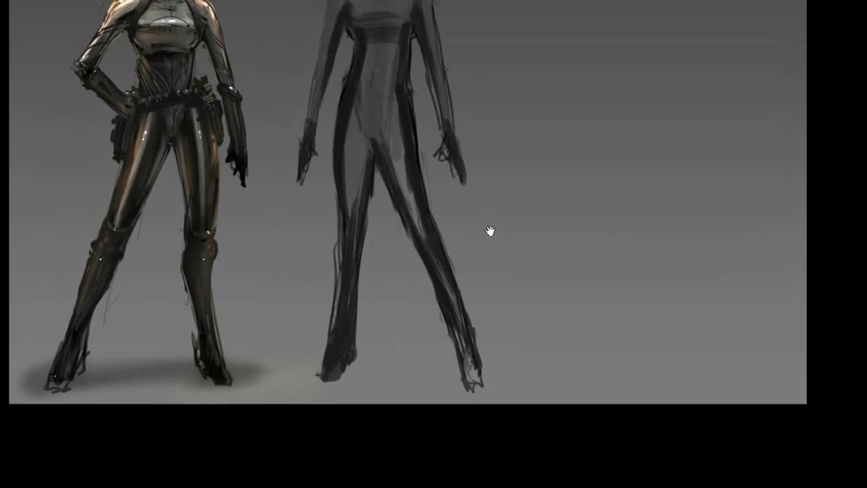
{"action": "mouse_move", "coordinate": [520, 276]}
{"action": "left_mouse_down"}
{"action": "mouse_move", "coordinate": [511, 308]}
{"action": "mouse_move", "coordinate": [519, 313]}
{"action": "left_mouse_up"}
{"action": "left_click_drag", "start_coordinate": [484, 359], "coordinate": [481, 376]}
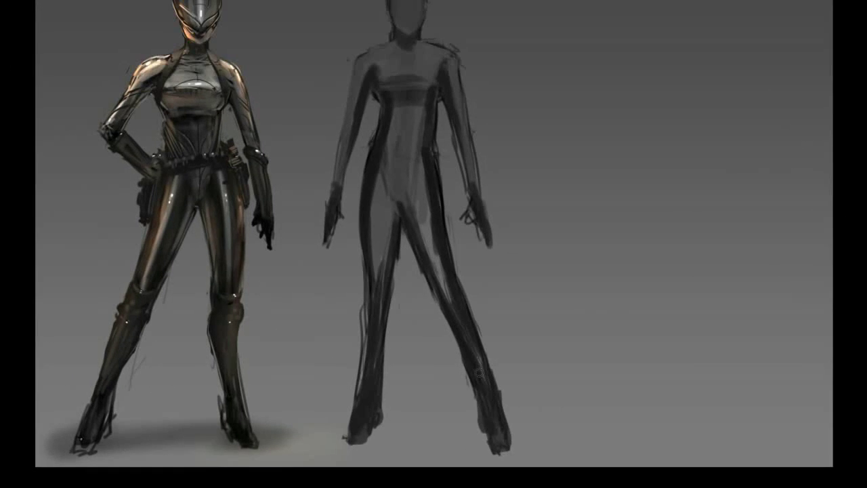
{"action": "left_click_drag", "start_coordinate": [468, 252], "coordinate": [448, 346]}
{"action": "left_click_drag", "start_coordinate": [407, 257], "coordinate": [400, 326]}
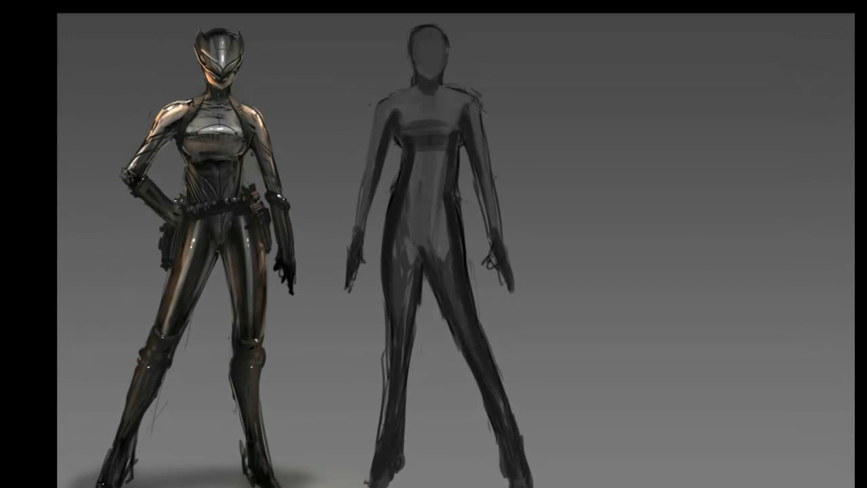
{"action": "left_click_drag", "start_coordinate": [408, 230], "coordinate": [408, 322]}
{"action": "left_click_drag", "start_coordinate": [448, 216], "coordinate": [444, 272]}
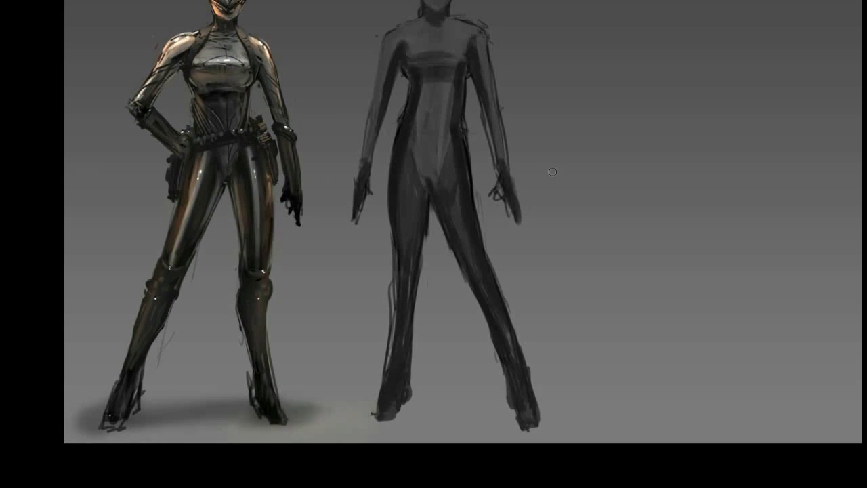